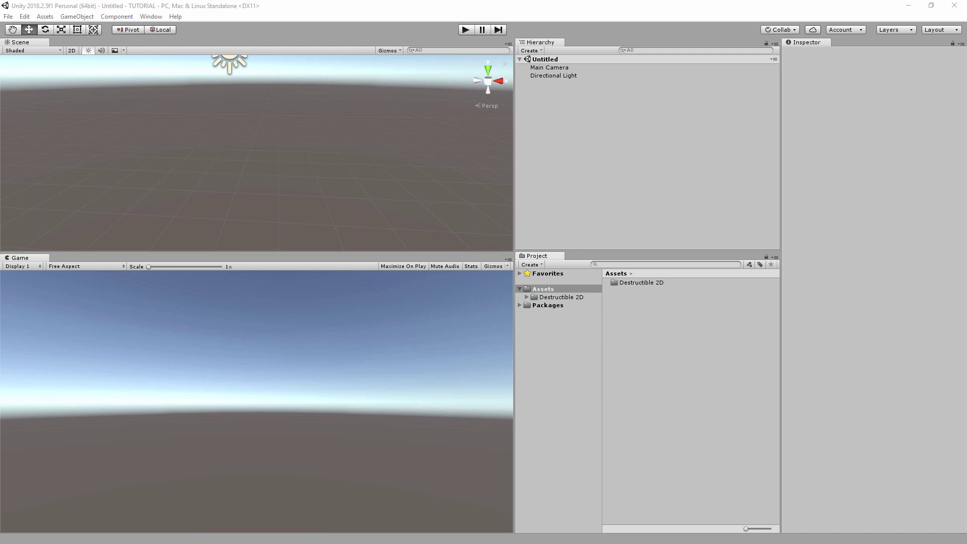
- Import the Ground, Rock and Tree images and apply Texture Type Sprite (2D and UI) to all three
left_click_drag(500, 361, 665, 331)
left_click(627, 291)
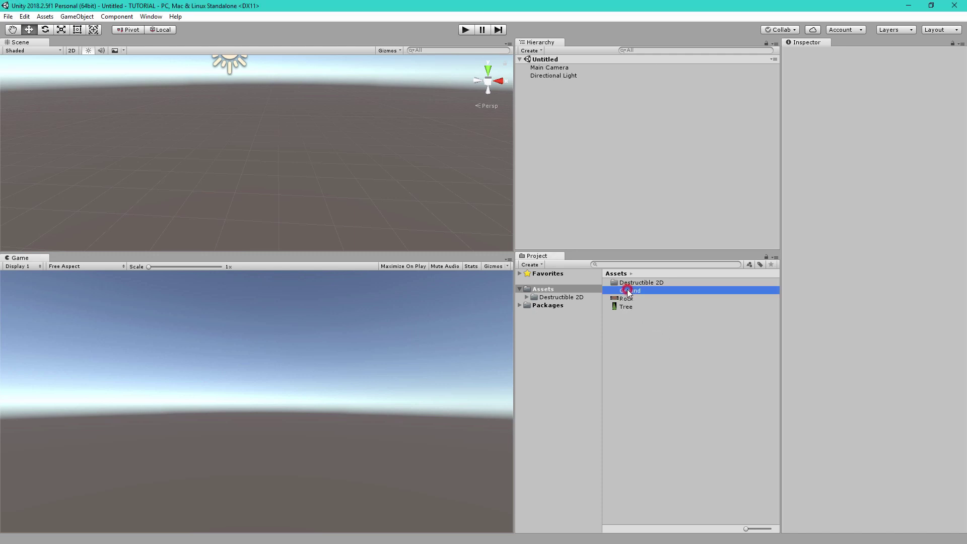
left_click(625, 299)
left_click(624, 305)
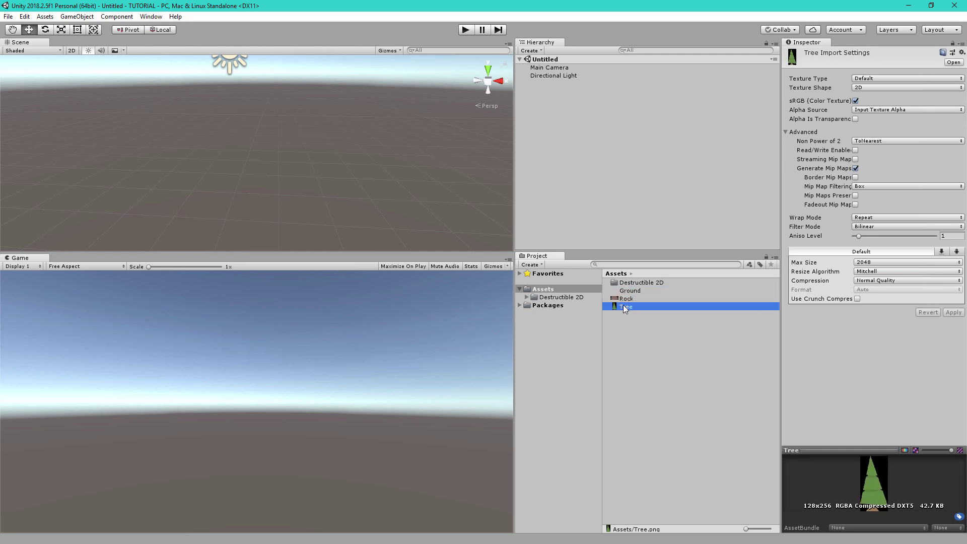
left_click(683, 290, "shift")
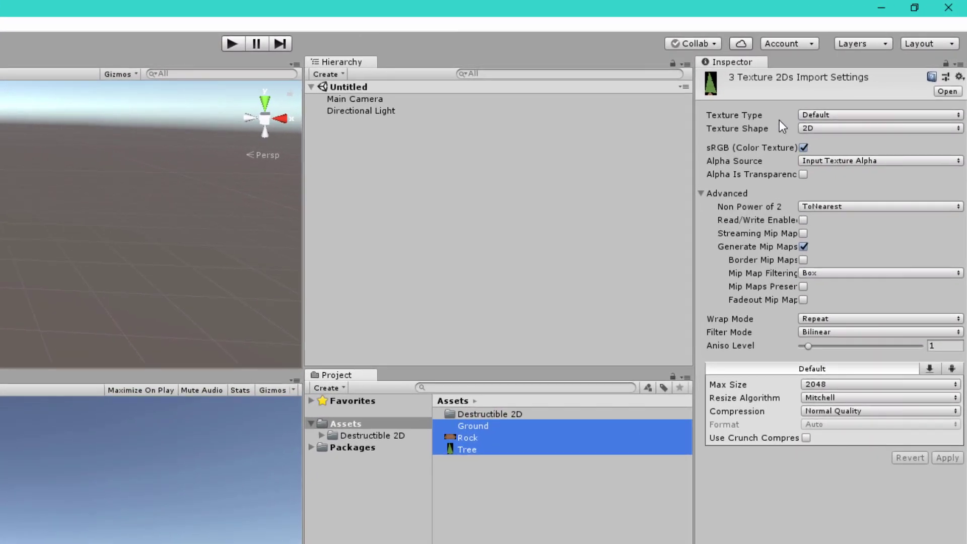
left_click(804, 115)
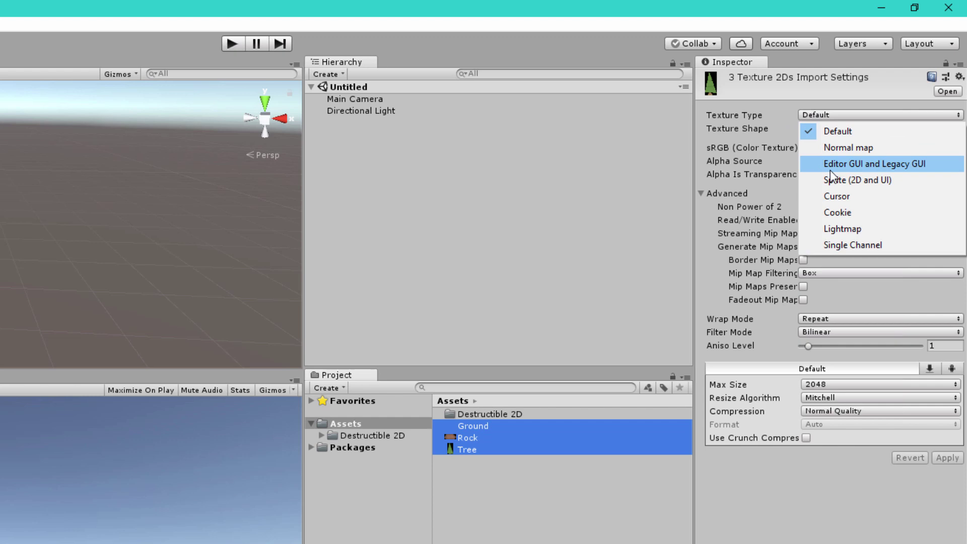
left_click(811, 180)
left_click(947, 489)
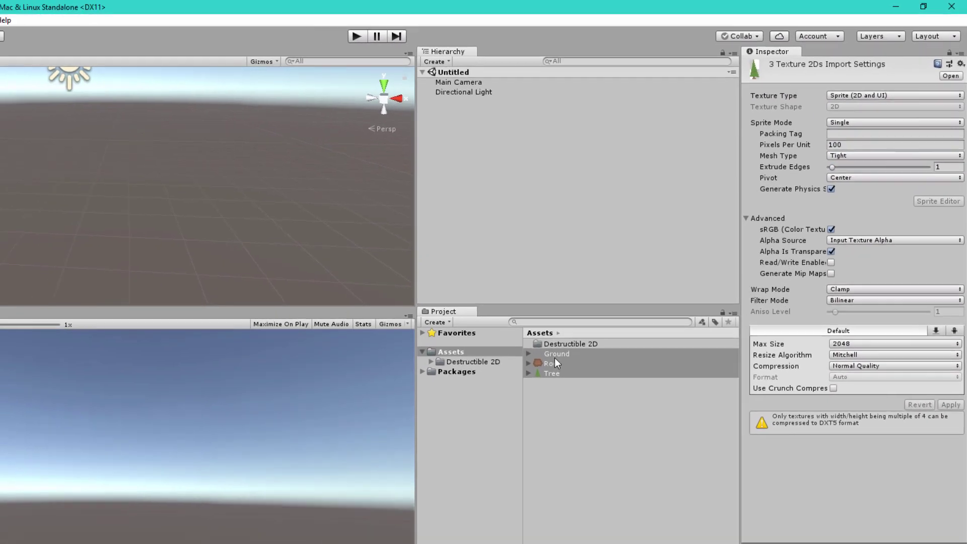
- Add the Ground sprite to the scene and make it destructible with the Static preset
left_click(555, 356)
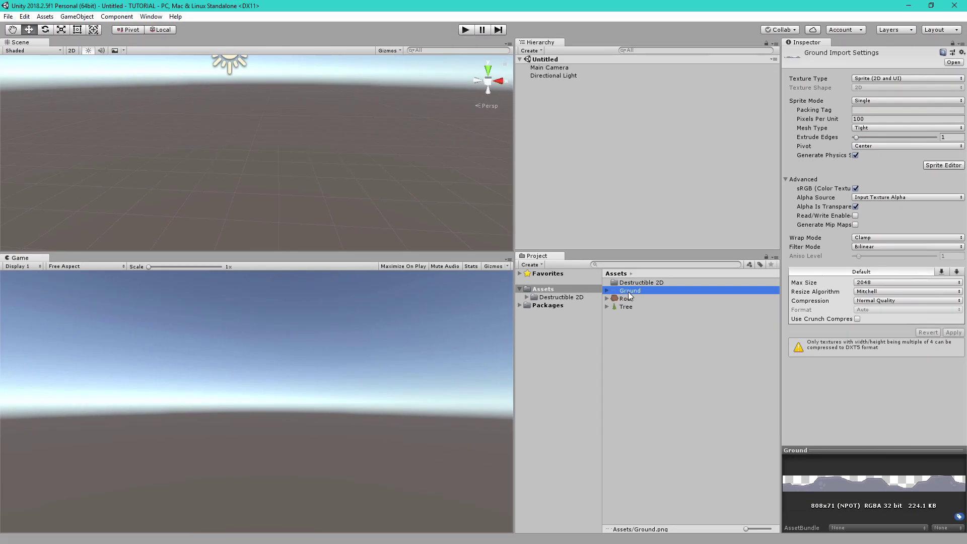
left_click_drag(628, 295, 565, 121)
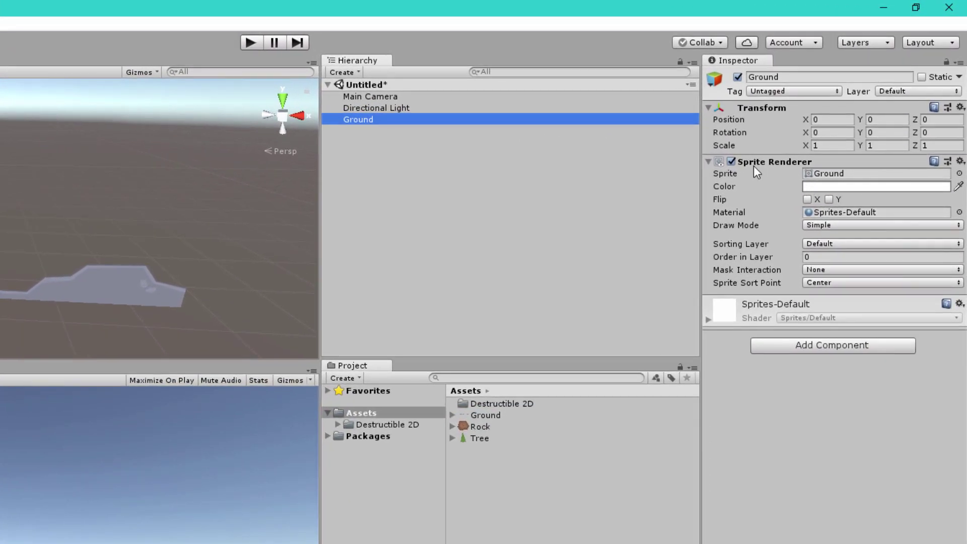
left_click(960, 162)
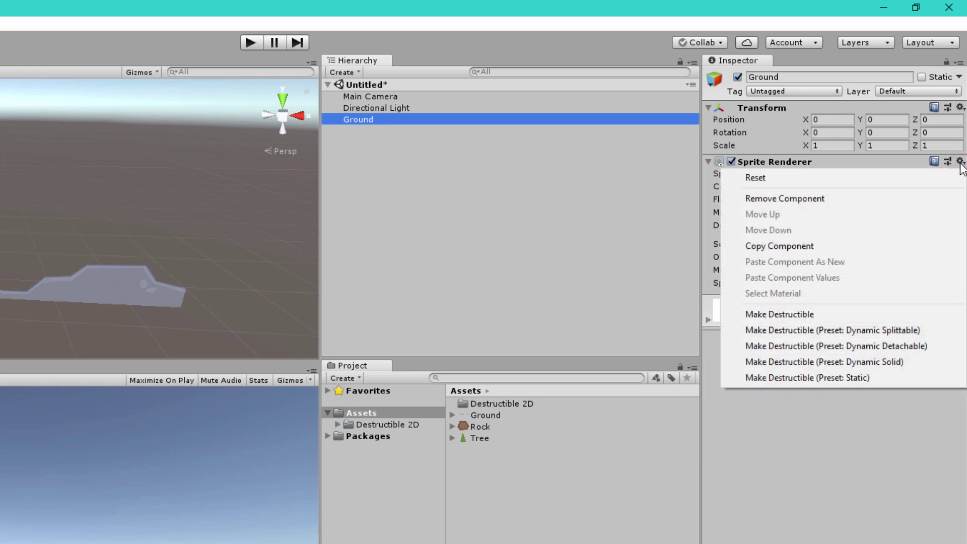
left_click(844, 379)
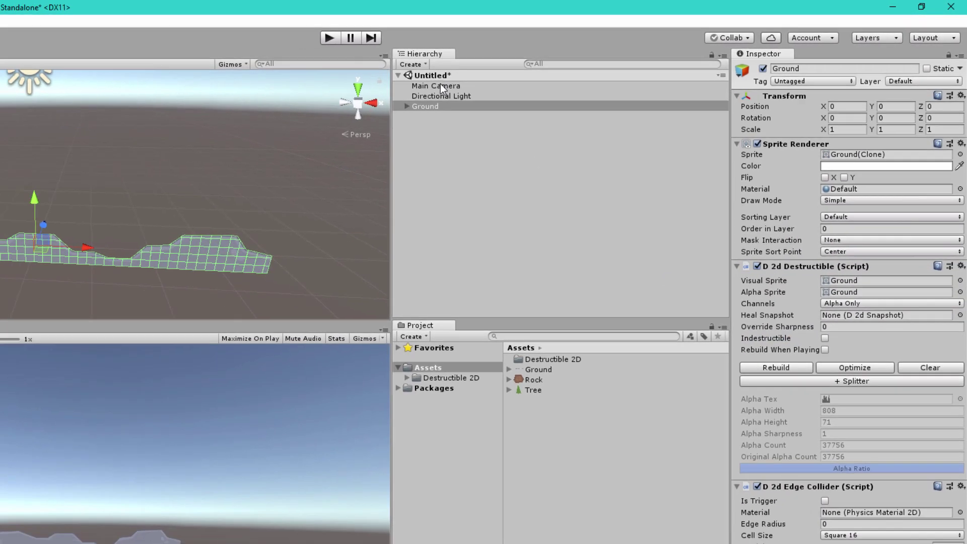
- Give Main Camera a field of view of 27 and Solid Color clear flags with a black background
left_click(370, 96)
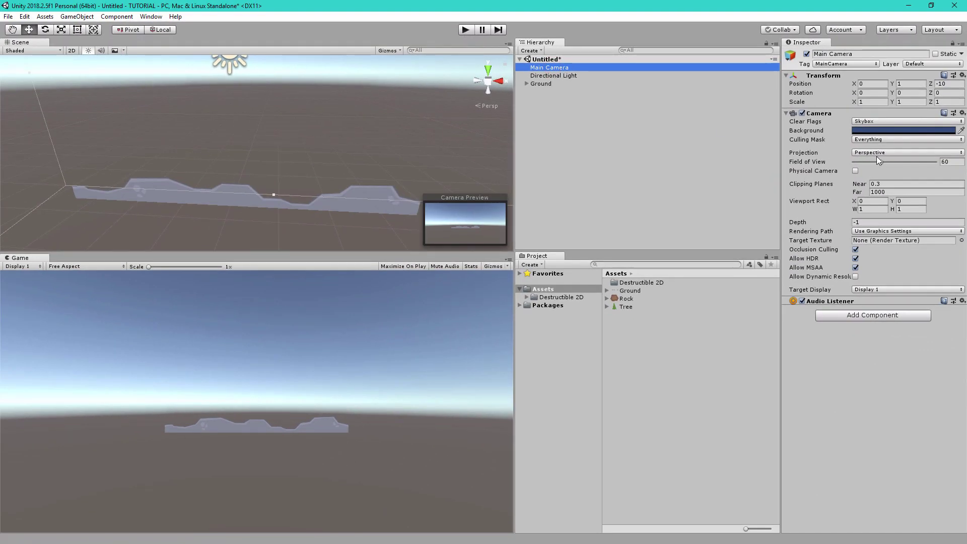
left_click_drag(881, 163, 865, 161)
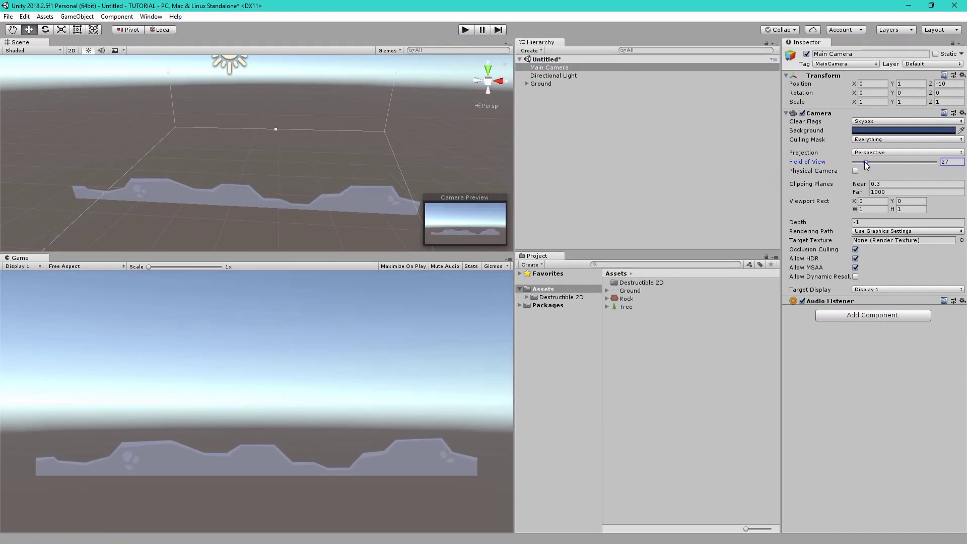
left_click(872, 122)
left_click(872, 134)
left_click(881, 130)
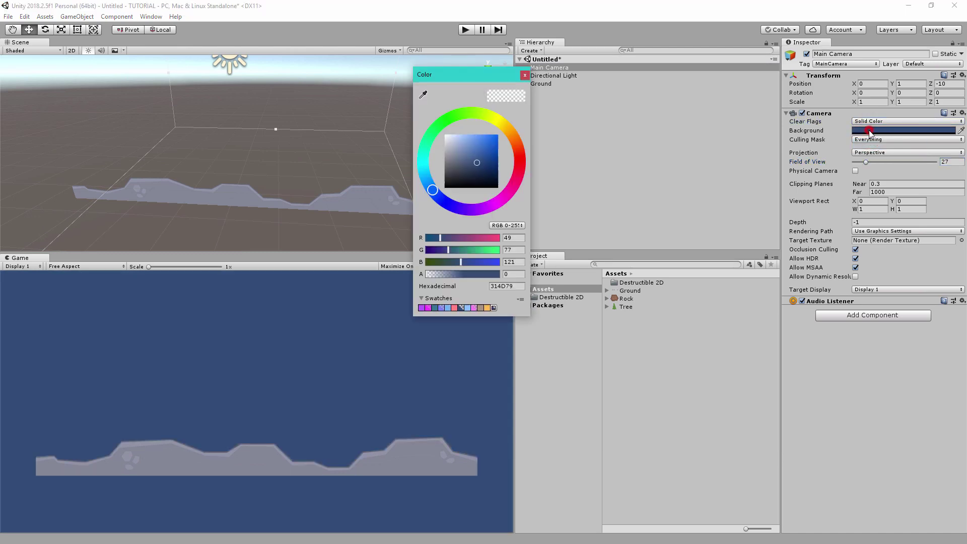
left_click_drag(487, 179, 498, 189)
left_click(524, 76)
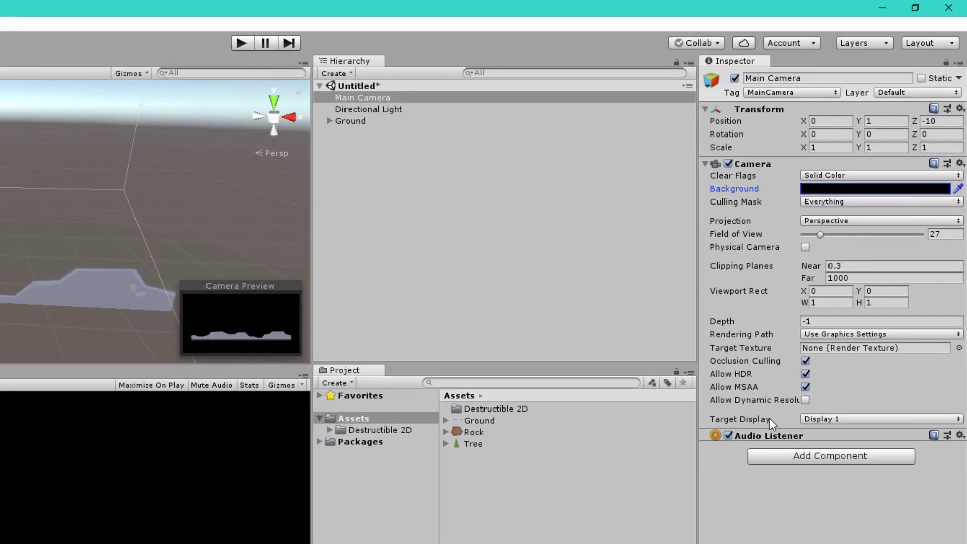
- Add a D2D Click To Spawn component to the Main Camera
left_click(796, 460)
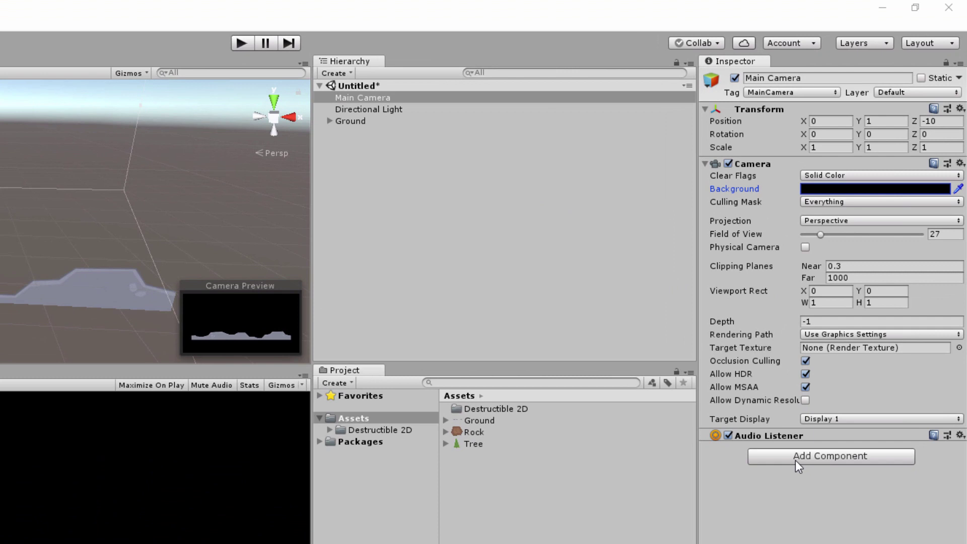
type("click")
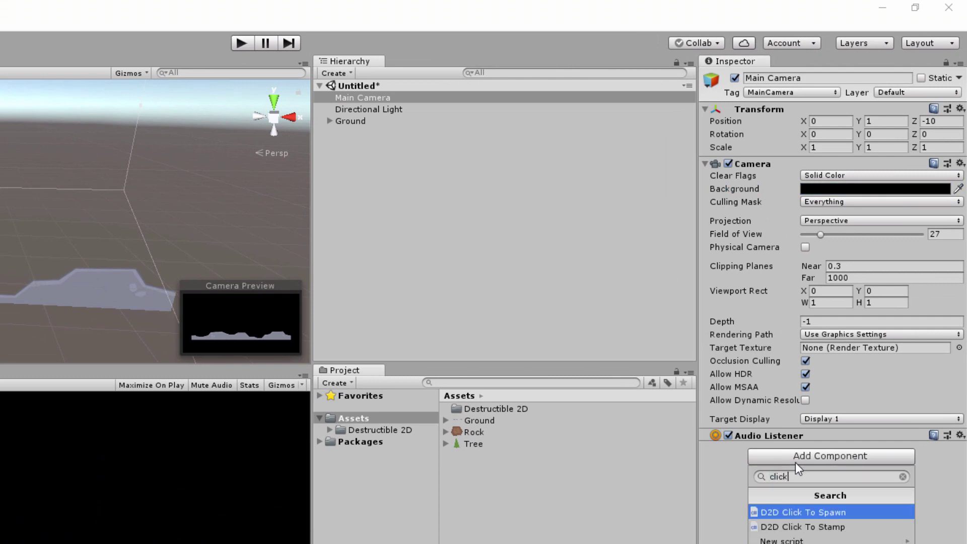
left_click(787, 514)
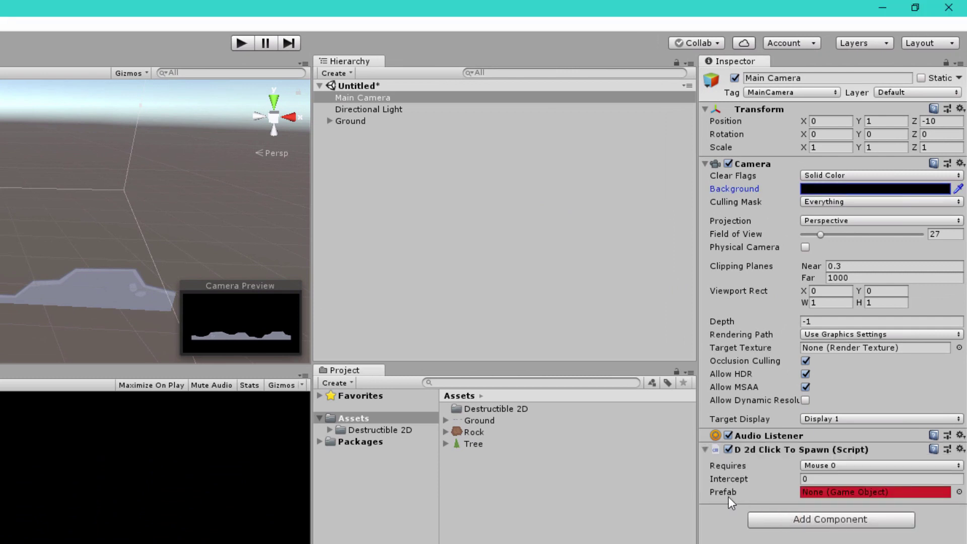
- Set the Click To Spawn Prefab to the Red Explosion asset
left_click(959, 491)
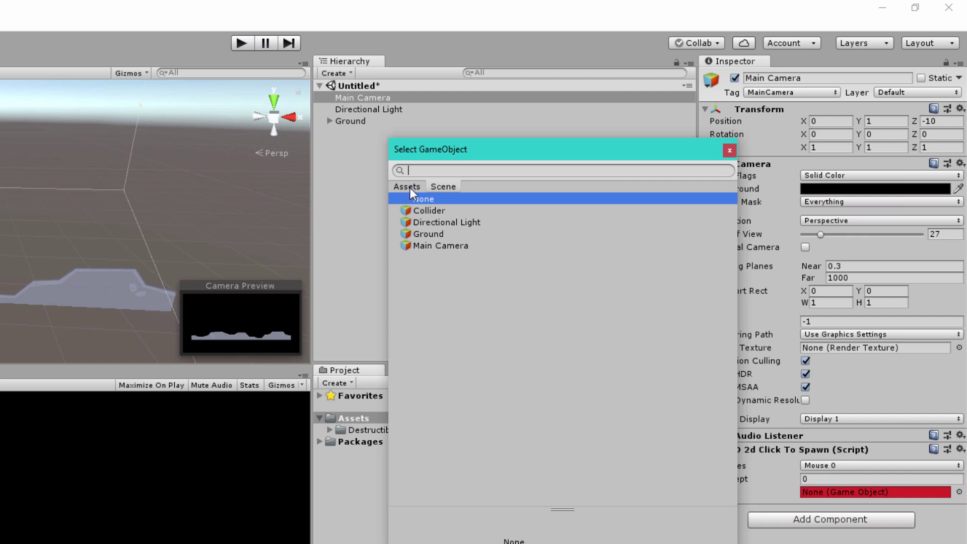
left_click(410, 186)
type("red")
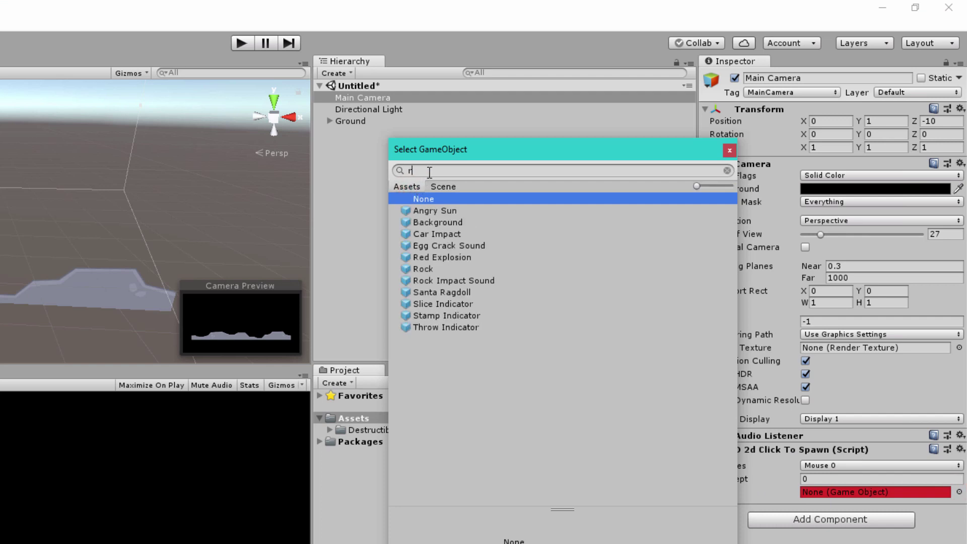
left_click(425, 210)
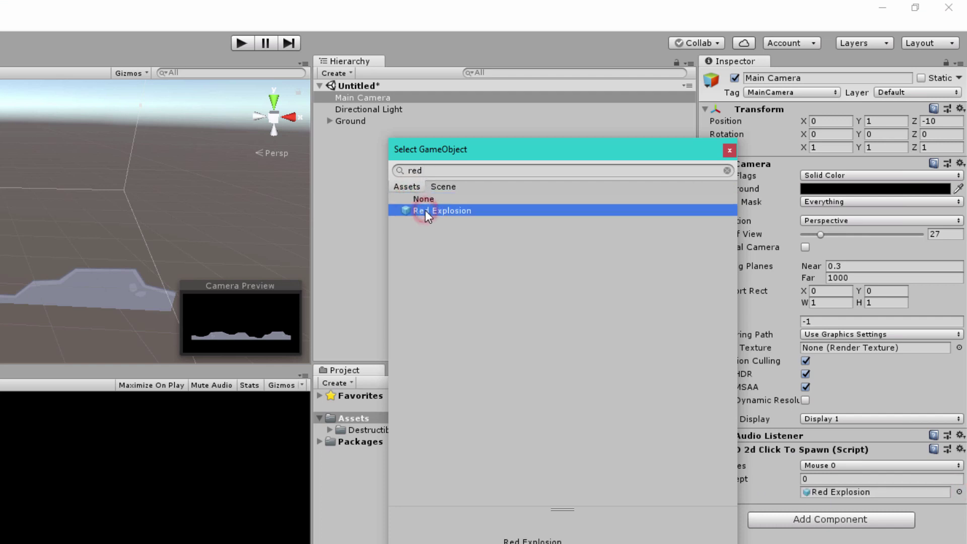
left_click(730, 150)
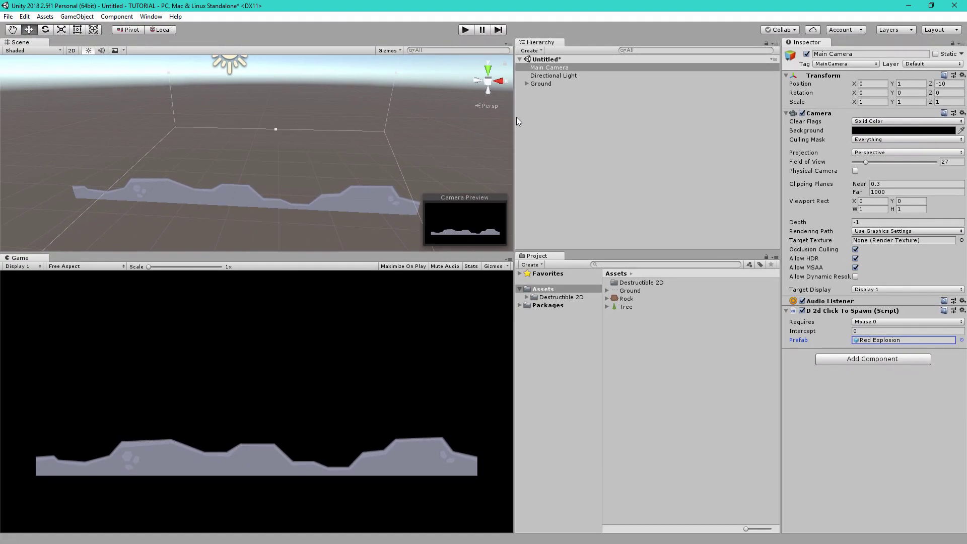
- Play the scene and click to blast craters into the left, middle and right of the ground
left_click(466, 29)
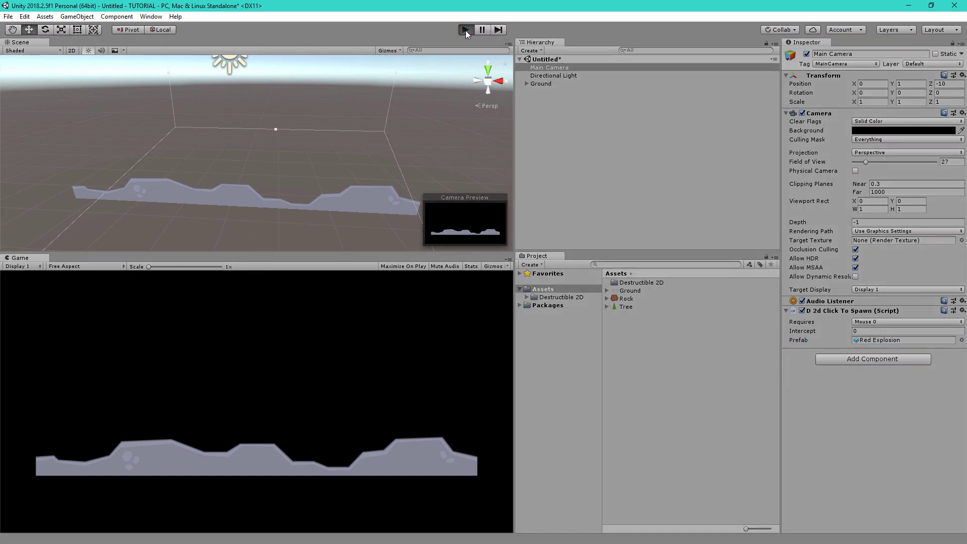
left_click(121, 335)
left_click(211, 342)
left_click(308, 343)
left_click(141, 439)
left_click(241, 447)
left_click(411, 443)
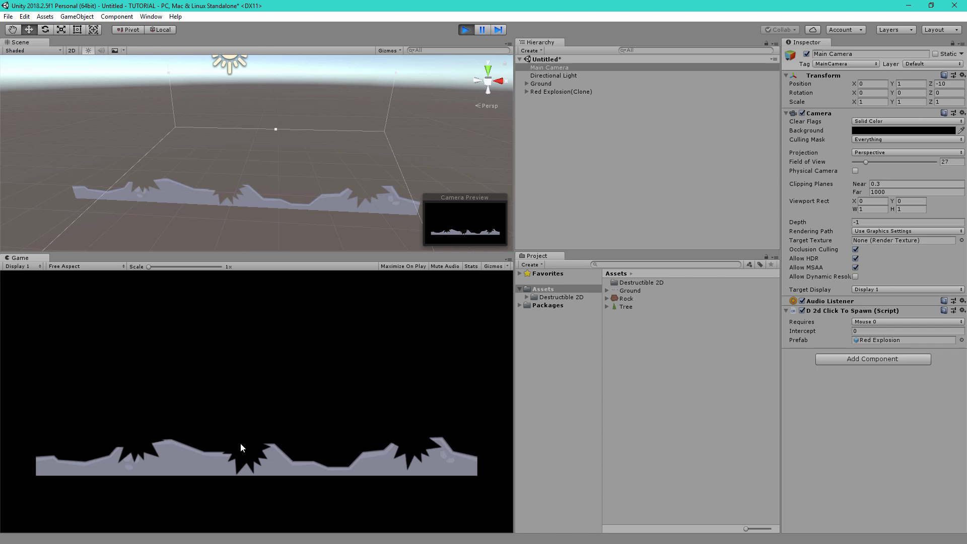
- Select Ground and zoom and orbit the Scene view to inspect its cratered mesh
left_click(539, 84)
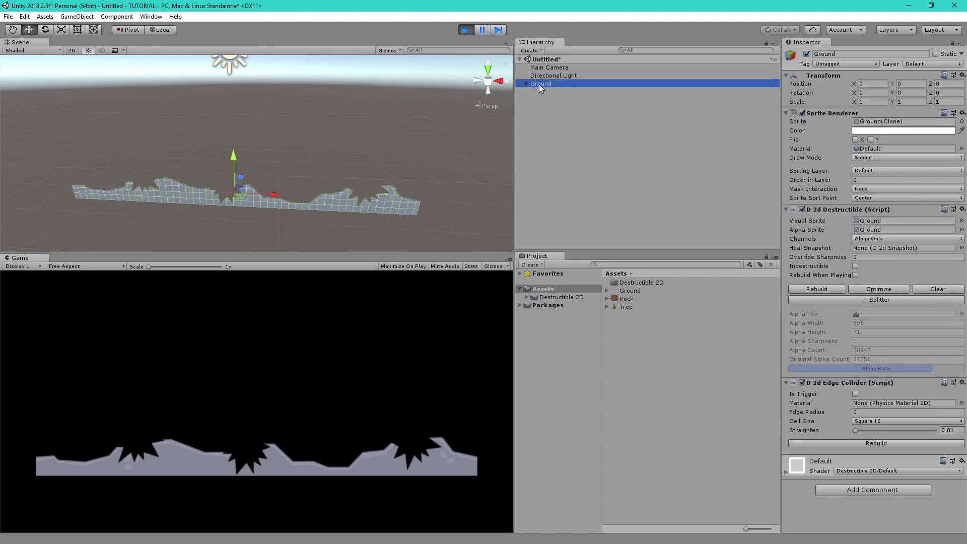
right_click_drag(314, 160, 256, 215)
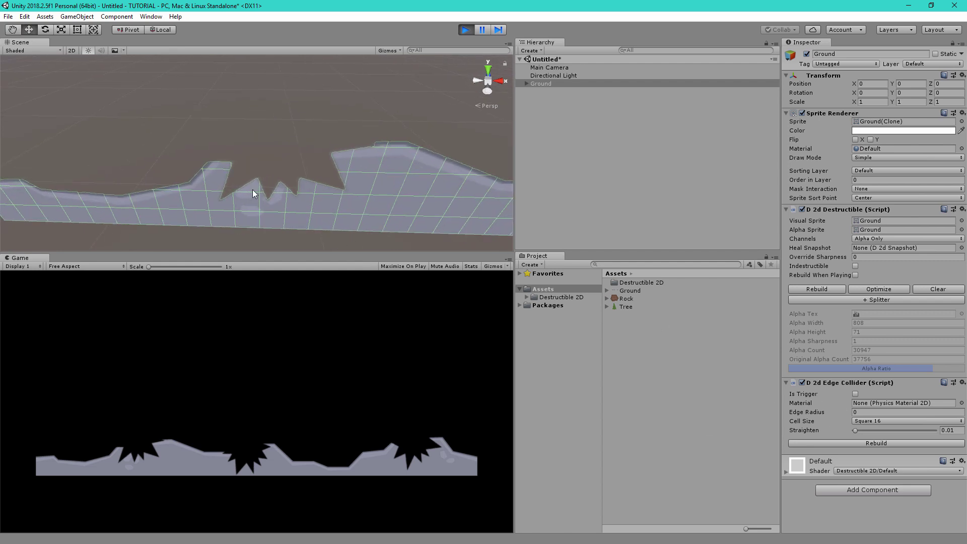
scroll(249, 189, "down", 5)
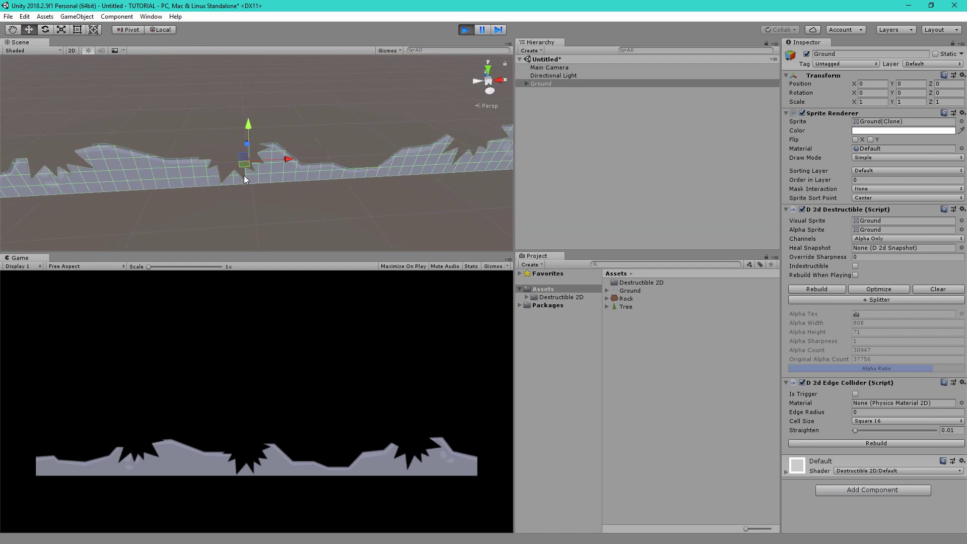
right_click_drag(246, 179, 315, 183)
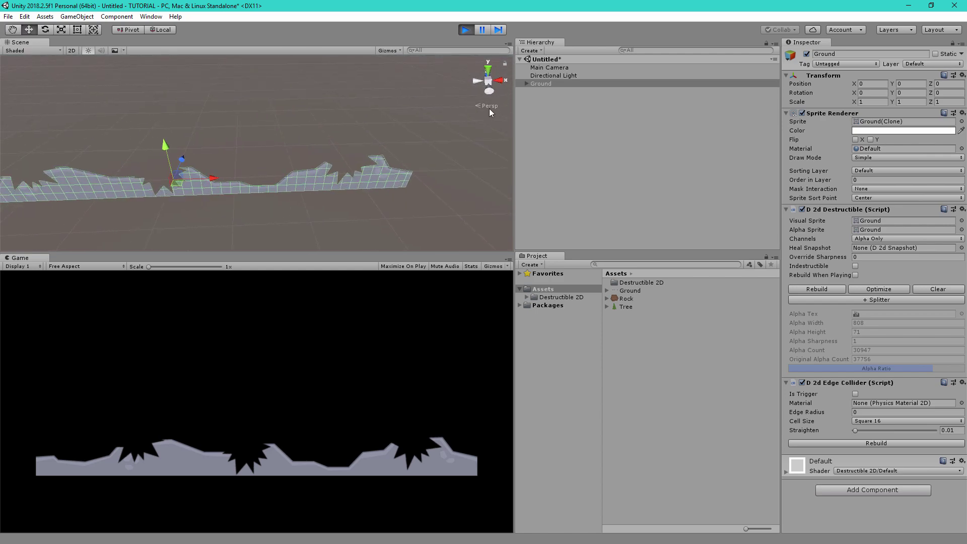
- Locate and select the Red Explosion prefab from the camera's Prefab field
left_click(549, 68)
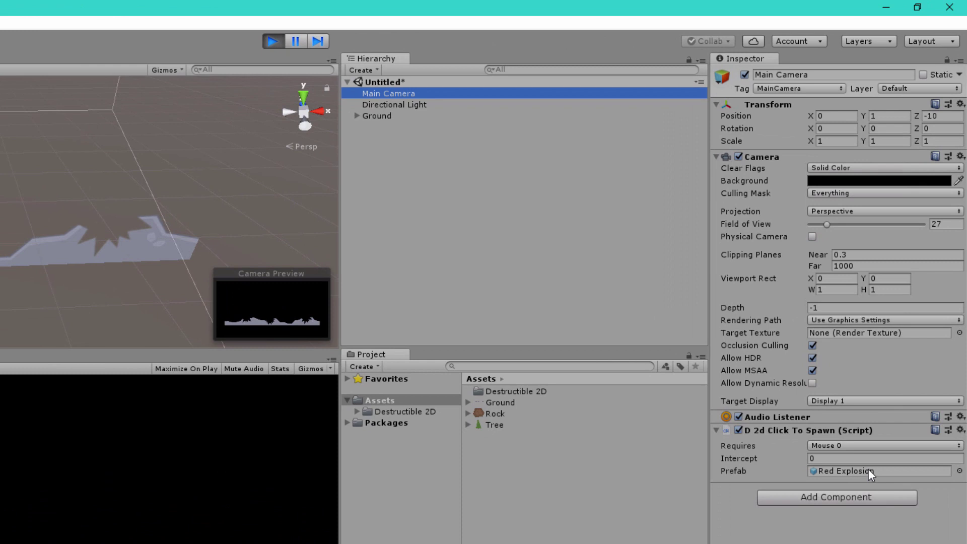
left_click(872, 470)
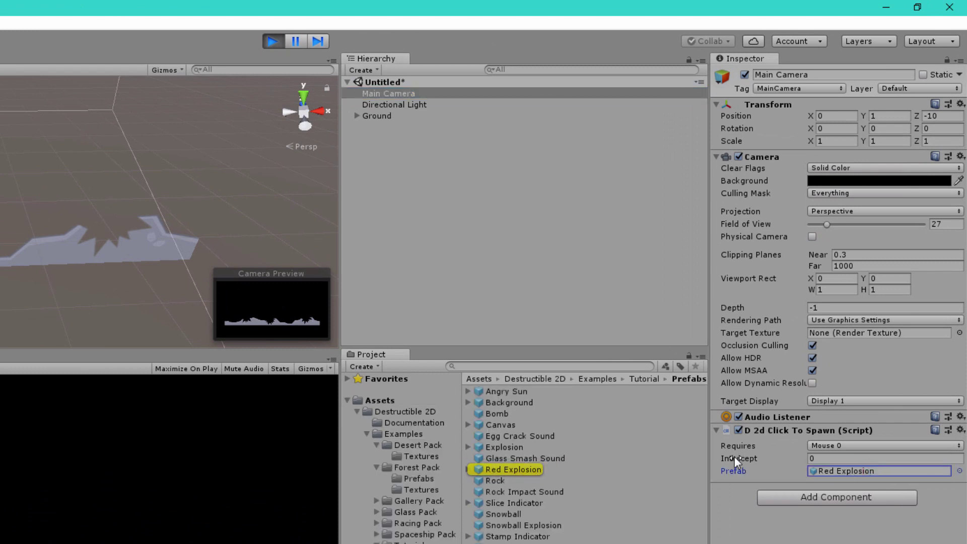
left_click(532, 476)
left_click(532, 473)
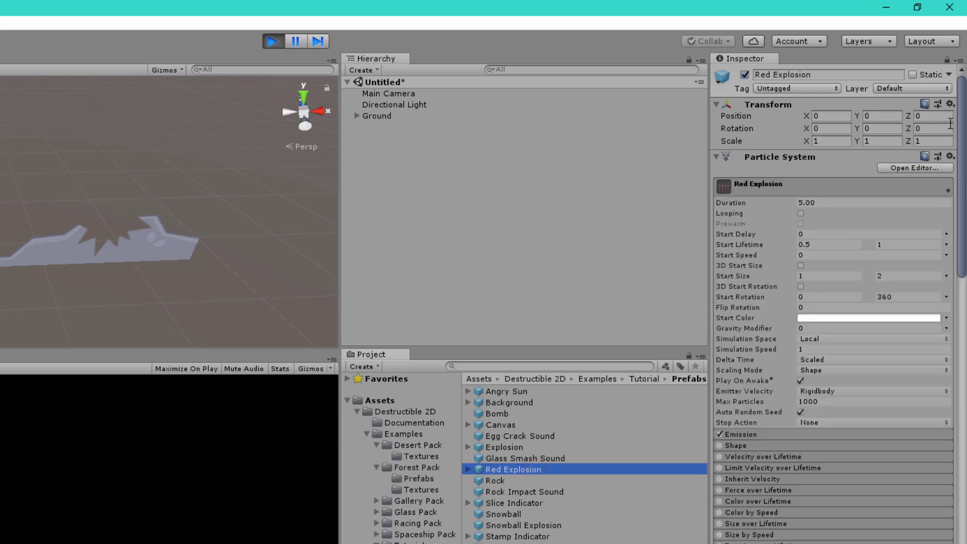
- Review the D2d Explosion Stamp Shape options, keeping Stamp Indicator unchanged
scroll(951, 213, "down", 10)
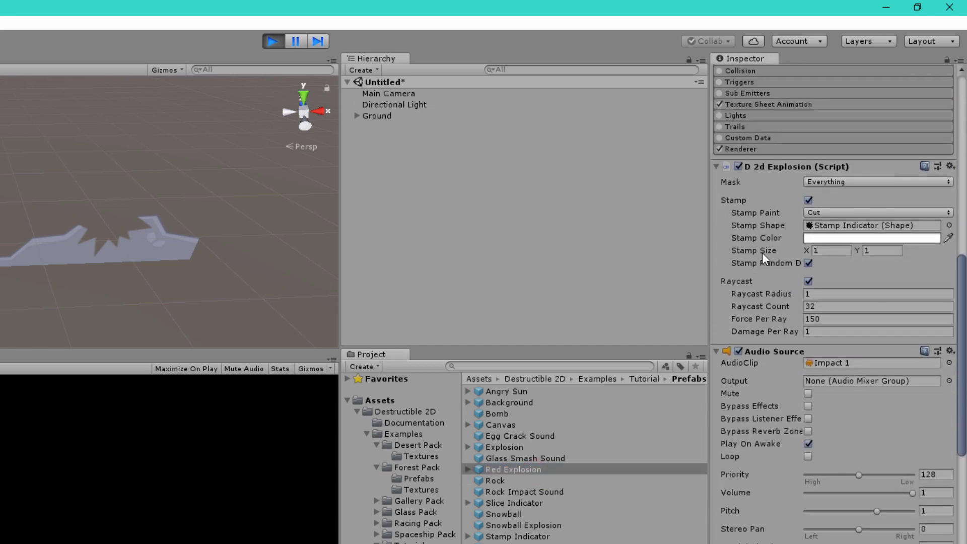
left_click(949, 225)
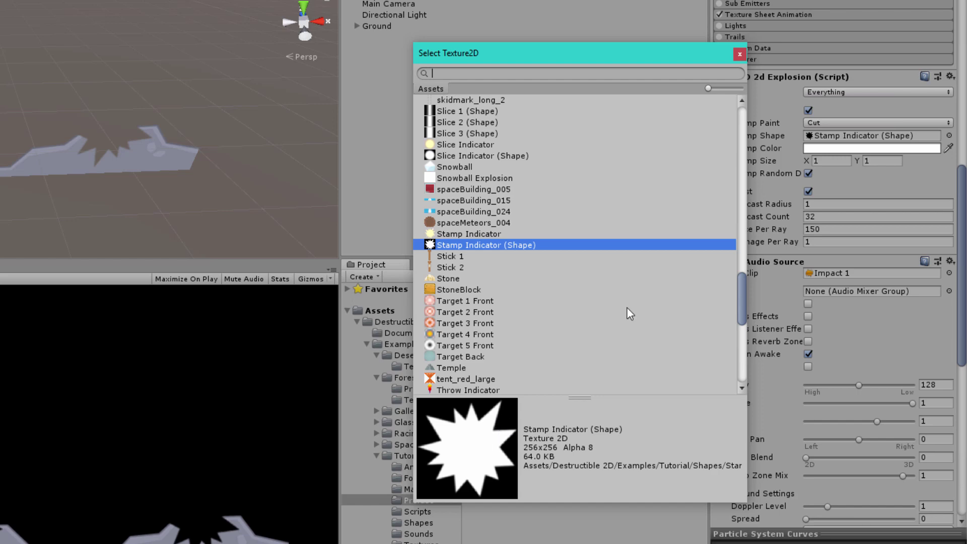
left_click(739, 54)
- Place the Rock sprite above the ground at X -0.391, Y 0.712 and bring up its Sprite Renderer options
left_click(408, 8)
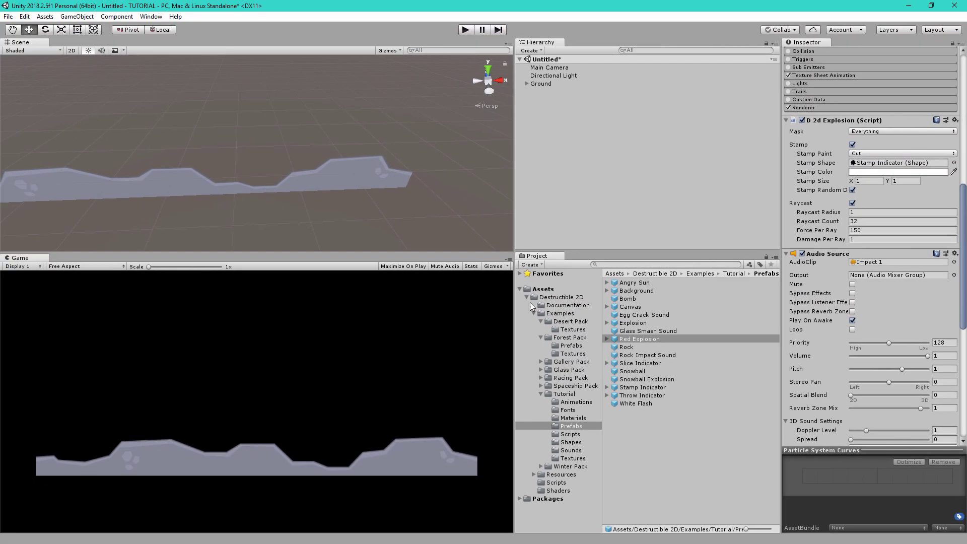
left_click(475, 305)
left_click(494, 295)
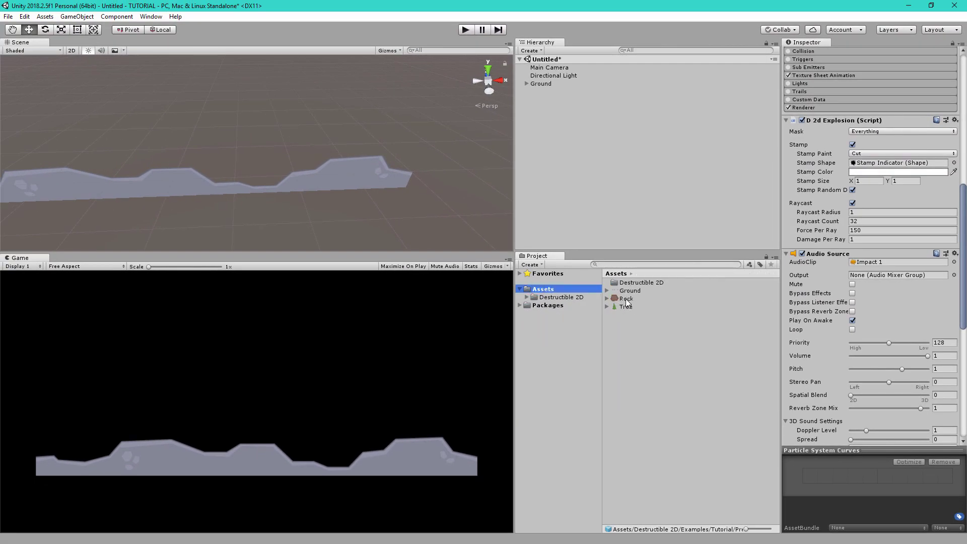
left_click_drag(627, 302, 175, 140)
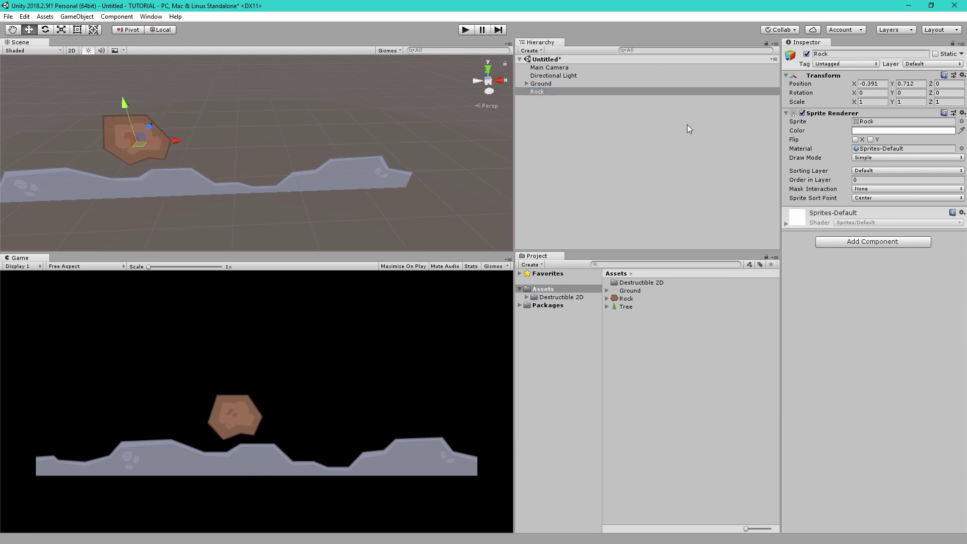
left_click(962, 114)
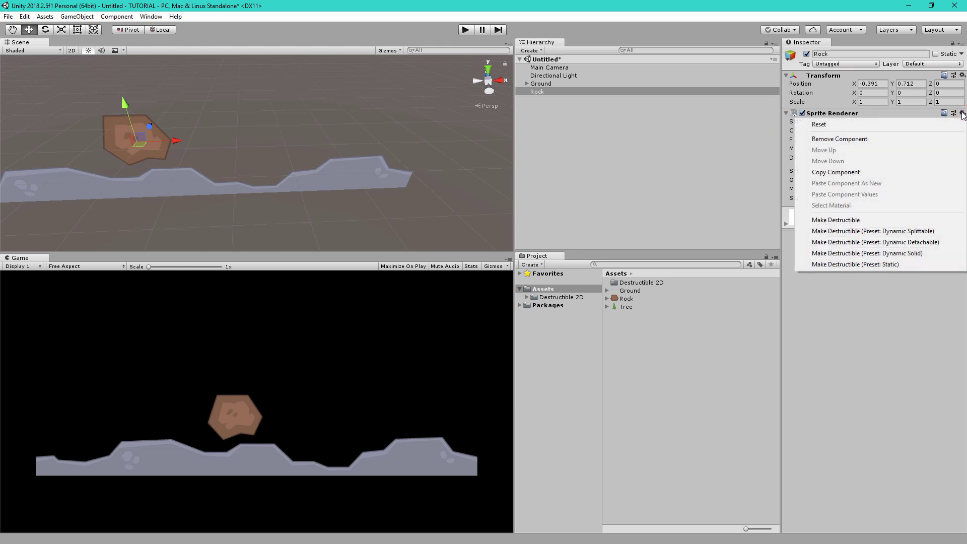
- Apply Make Destructible with the Dynamic Splittable preset to the Rock
left_click(887, 233)
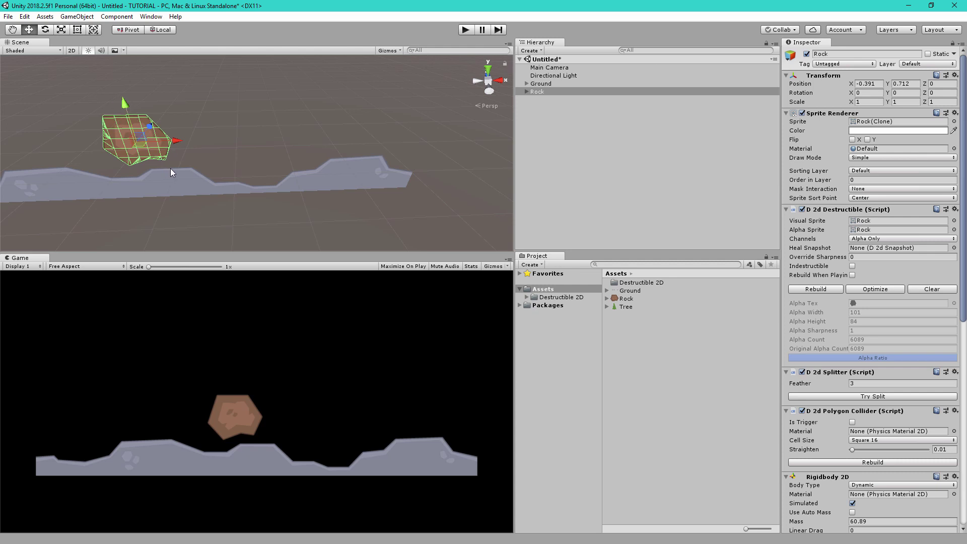
- Play the scene, explode the rock, and inspect each resulting Rock(Clone) fragment
left_click(466, 29)
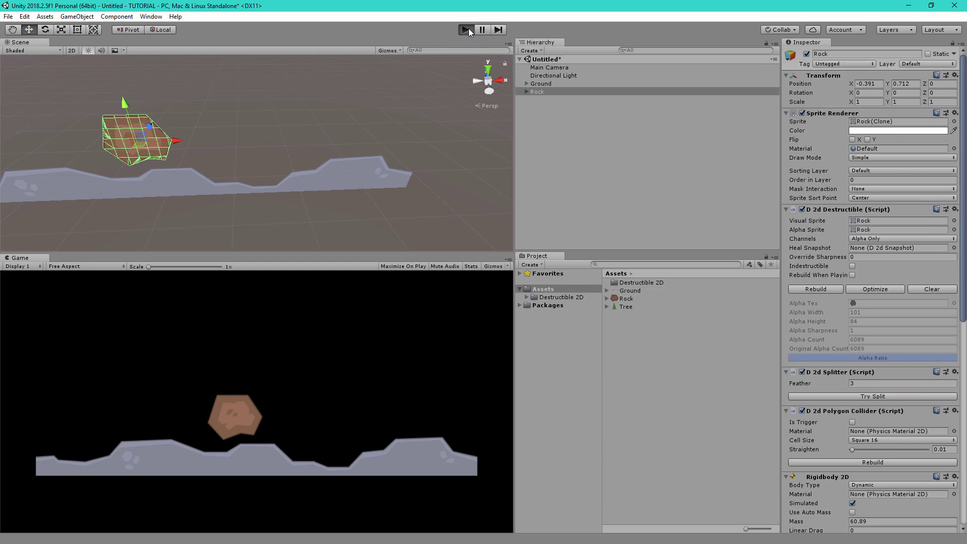
left_click(233, 427)
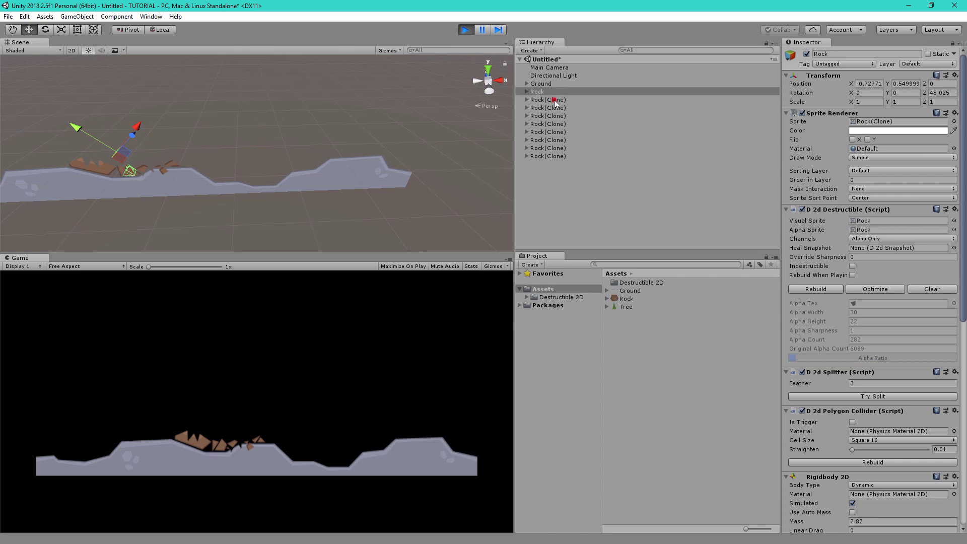
left_click(554, 100)
left_click(554, 108)
left_click(554, 124)
mouse_move(134, 183)
right_mouse_down()
mouse_move(330, 172)
mouse_move(360, 160)
right_mouse_up()
left_click(548, 132)
left_click(554, 140)
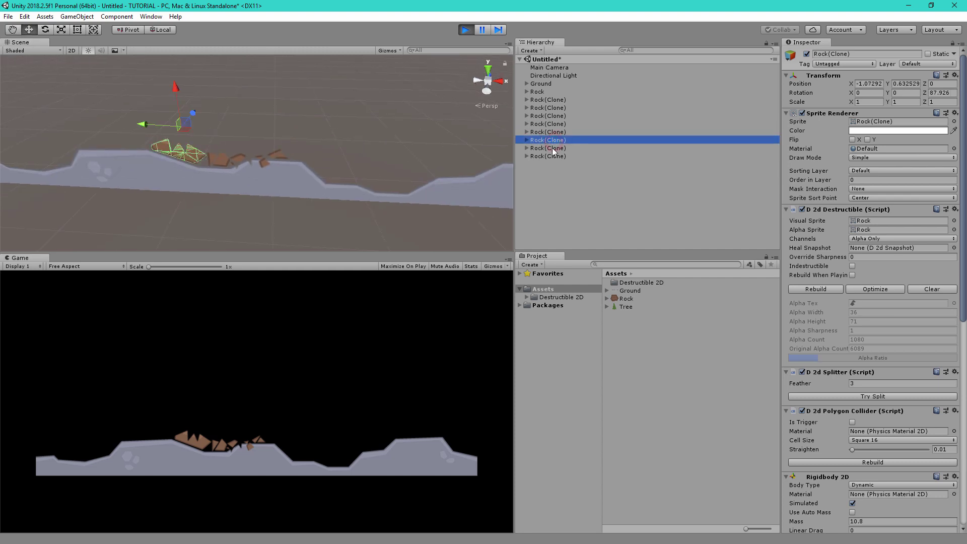
left_click(555, 148)
left_click(553, 157)
- Stop play, add the Tree sprite and position it at X 2.964, Y 1.733 on the ground's right end
left_click(466, 29)
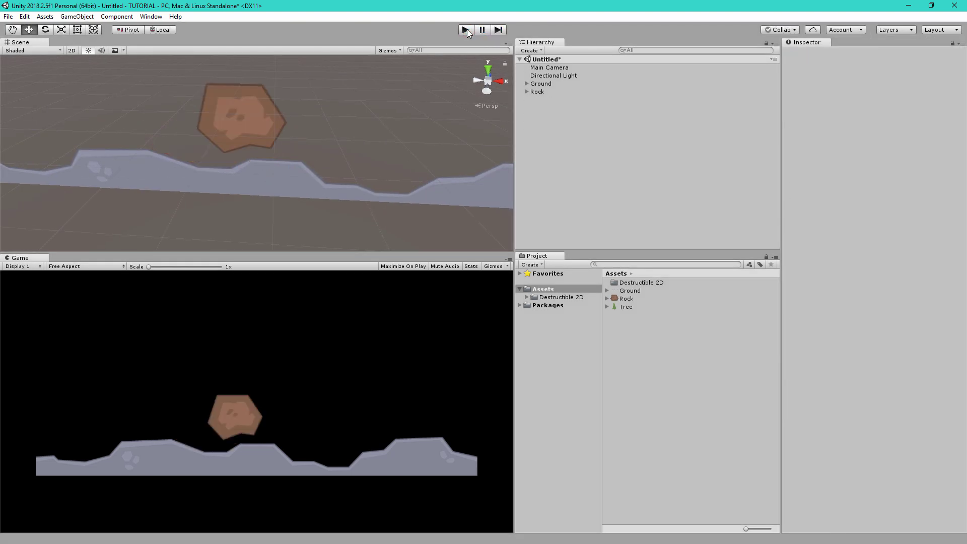
left_click_drag(626, 307, 624, 192)
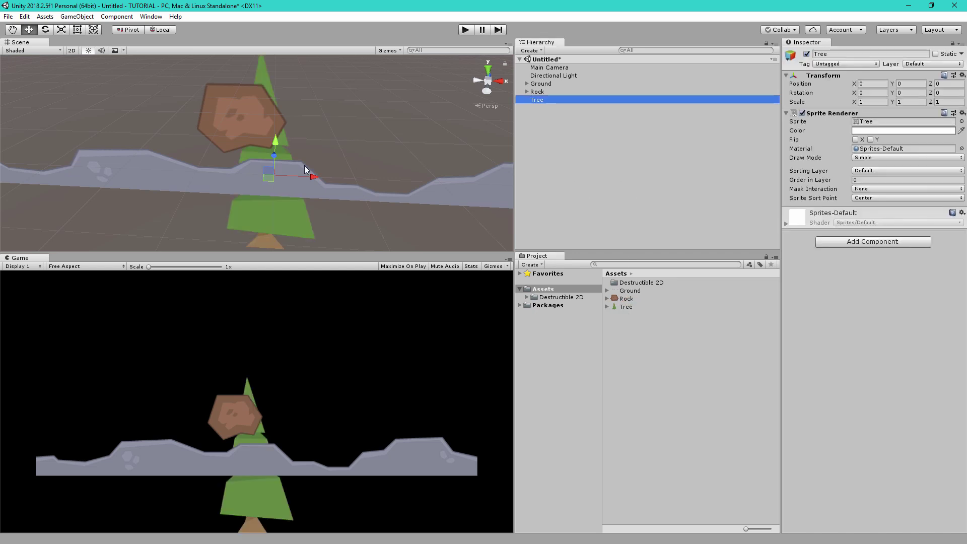
right_click_drag(305, 166, 222, 185)
left_click_drag(178, 177, 363, 83)
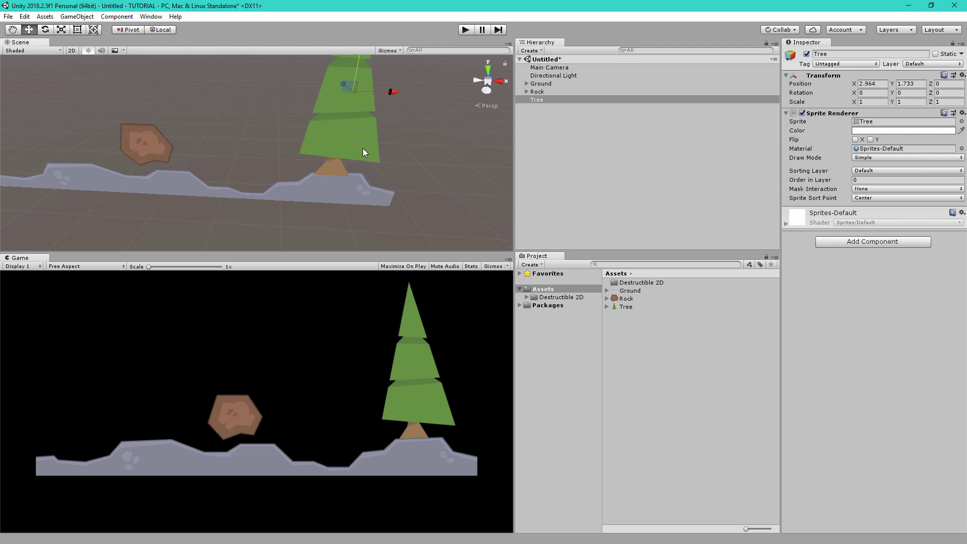
left_click_drag(349, 152, 330, 202, "alt")
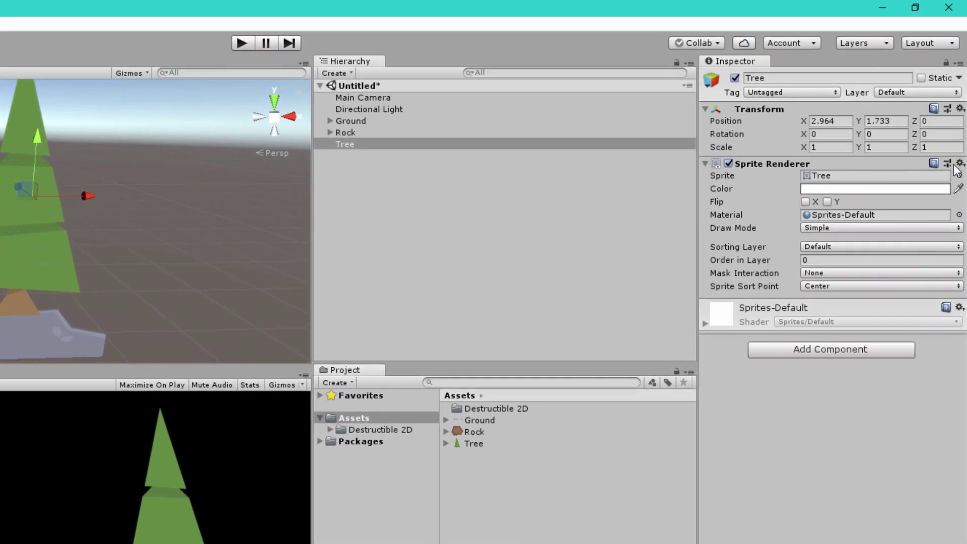
- Make the tree a detachable dynamic destructible, then select its Fixture child
left_click(962, 114)
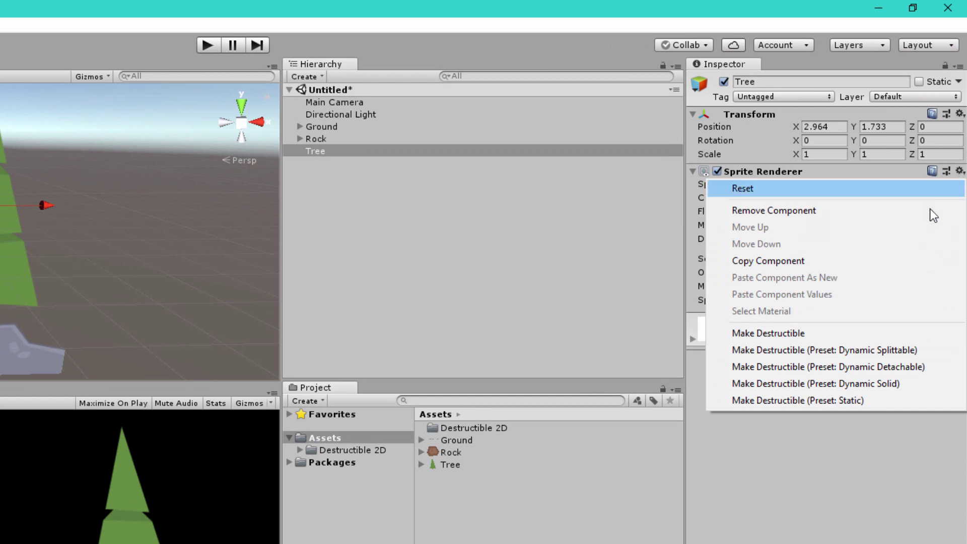
left_click(867, 375)
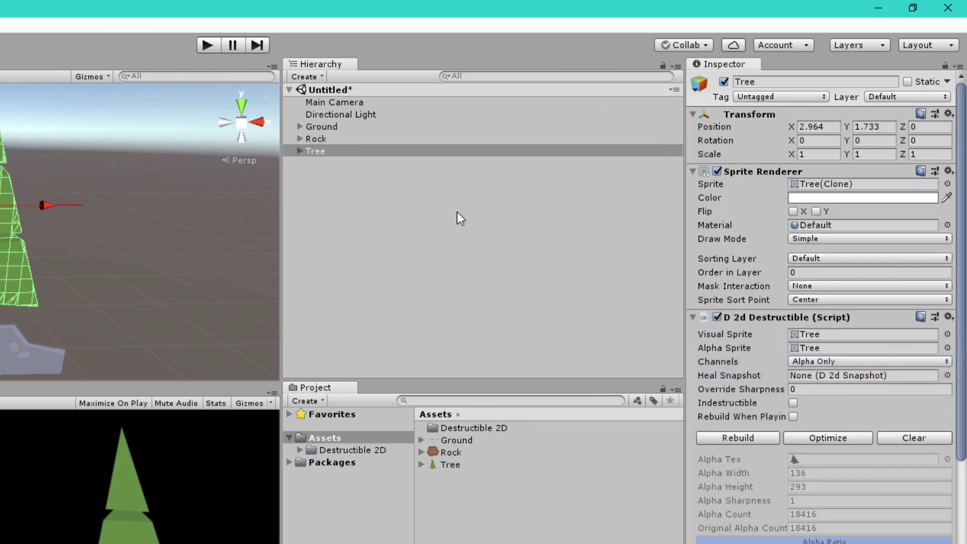
left_click(298, 153)
left_click(299, 151)
left_click(332, 163)
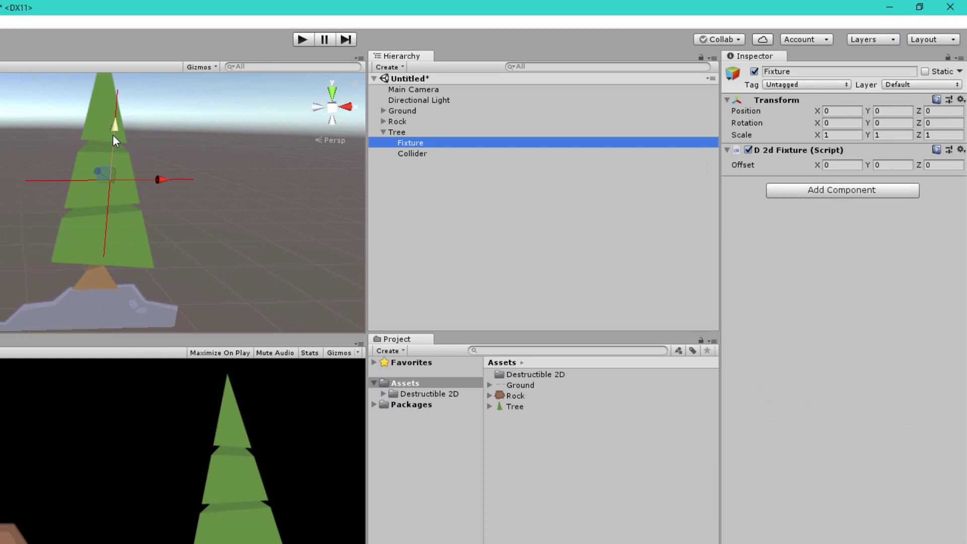
- Drag the Fixture down the trunk to about Y -1.4, just above the ground
left_click_drag(114, 129, 61, 230)
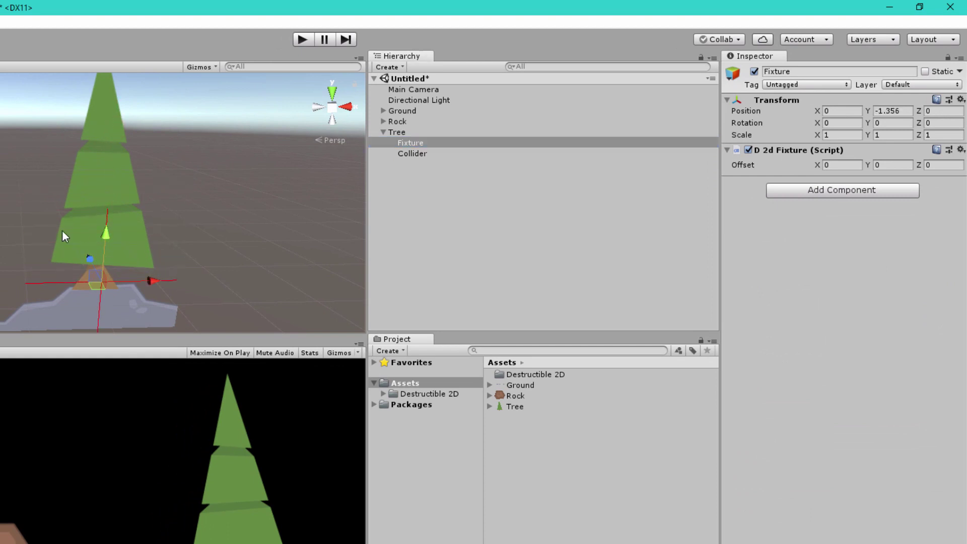
scroll(62, 230, "up", 3)
left_click_drag(53, 263, 48, 199, "alt")
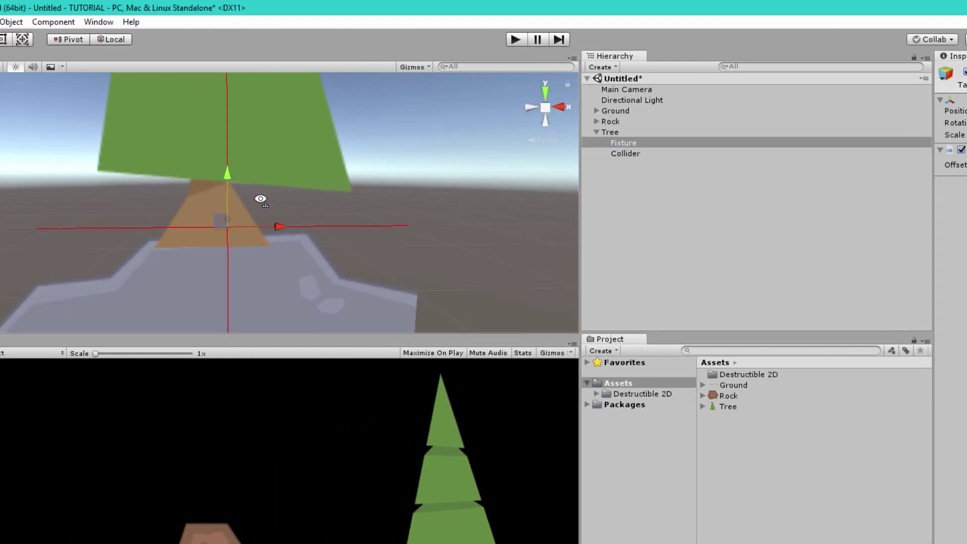
scroll(257, 201, "up", 2)
left_click_drag(246, 193, 191, 230)
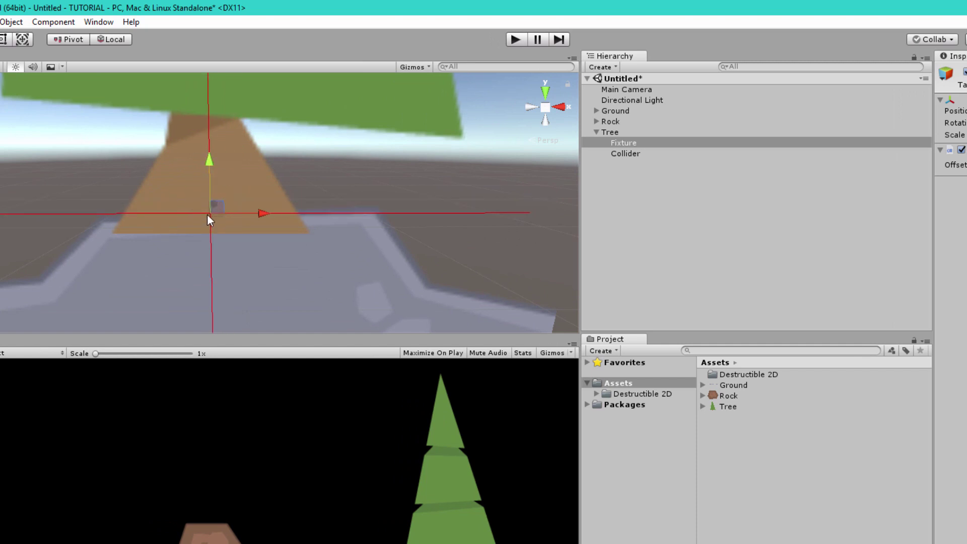
left_click_drag(209, 165, 216, 212)
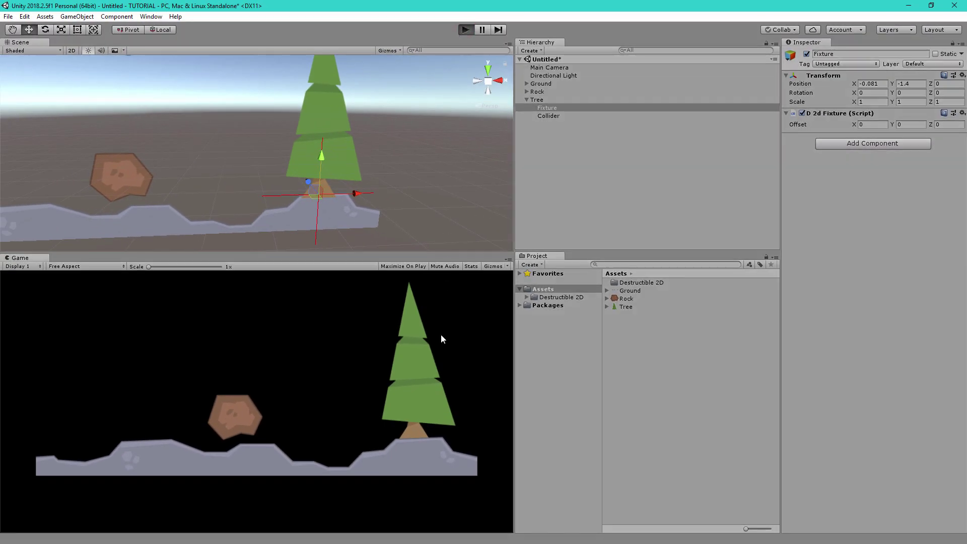
- In play mode, explode the treetop, then select the Tree to inspect its components
left_click(417, 339)
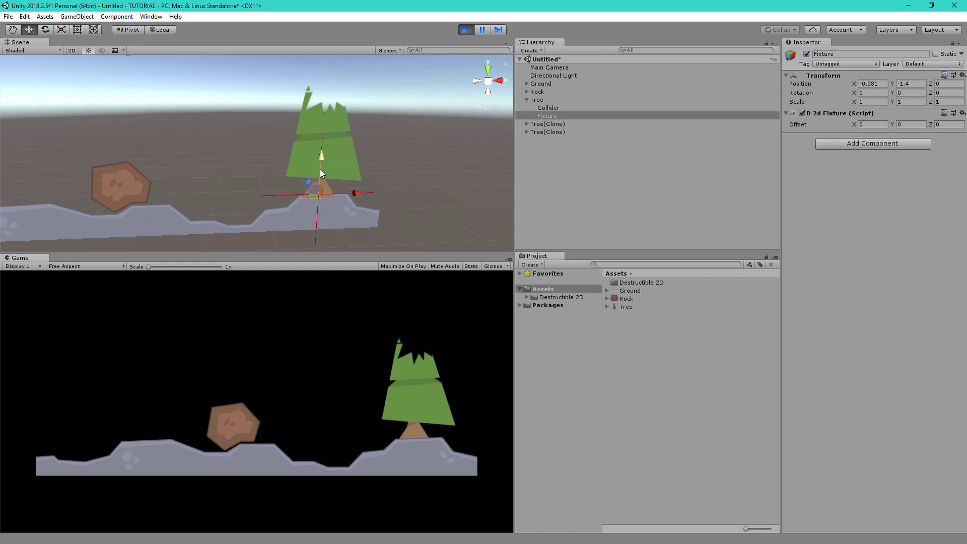
left_click(327, 132)
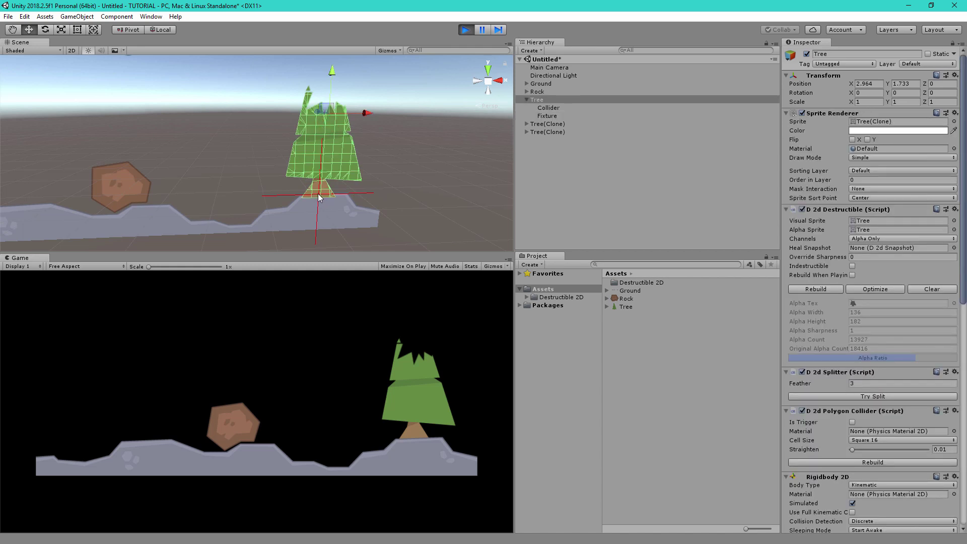
- Stop play mode and optimize the Tree's D2d Destructible to 71×149 with 4646 alpha pixels
left_click(465, 30)
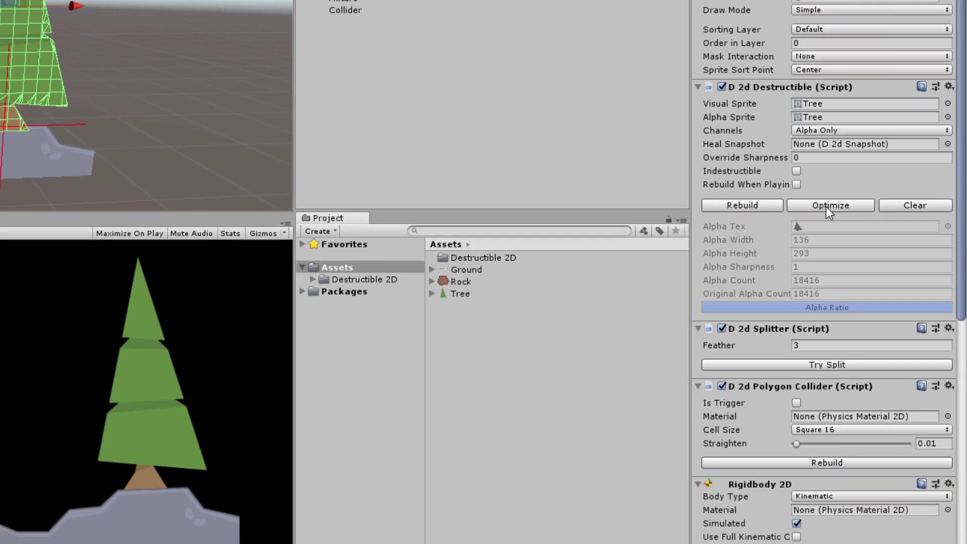
left_click(806, 245)
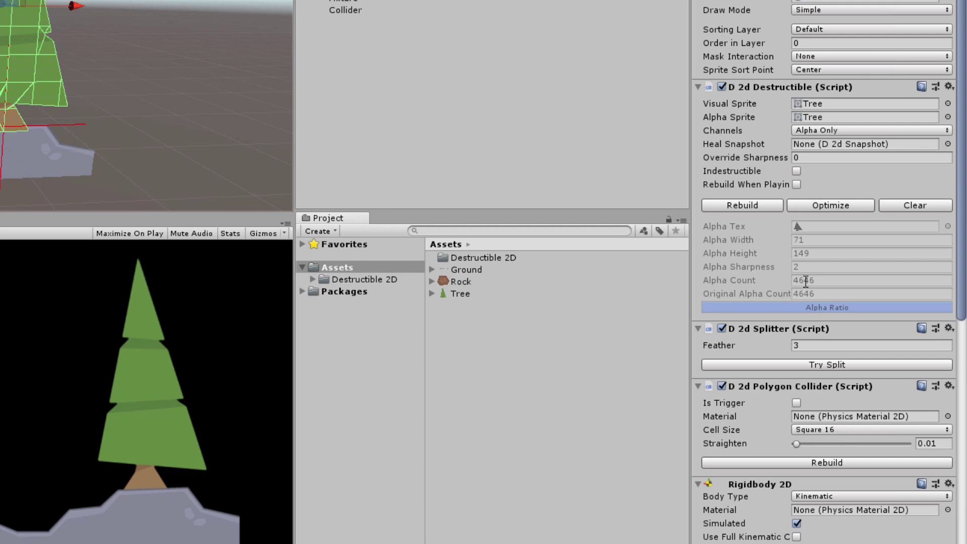
- Optimize the tree three times, rebuild at full resolution, then optimize once to 71×149
left_click(821, 207)
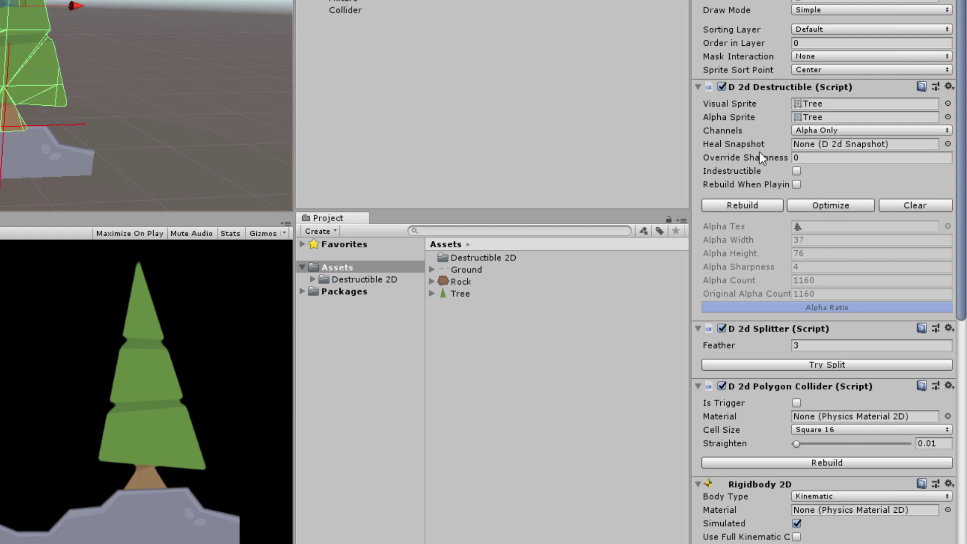
left_click(827, 203)
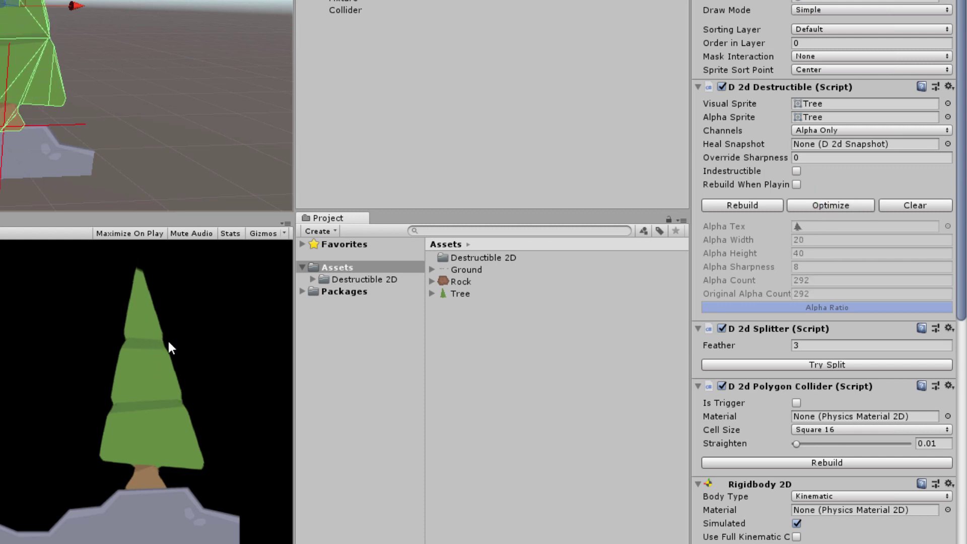
left_click(821, 207)
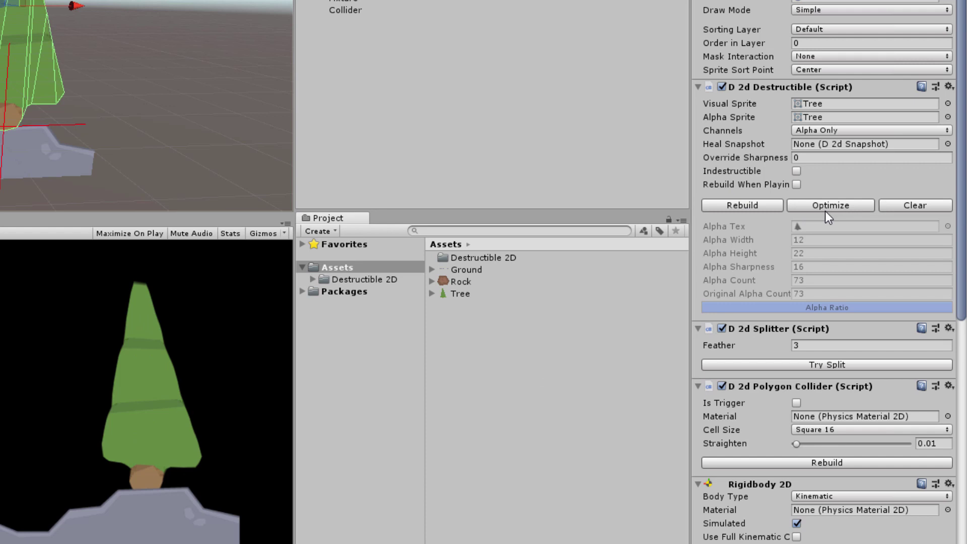
left_click(752, 205)
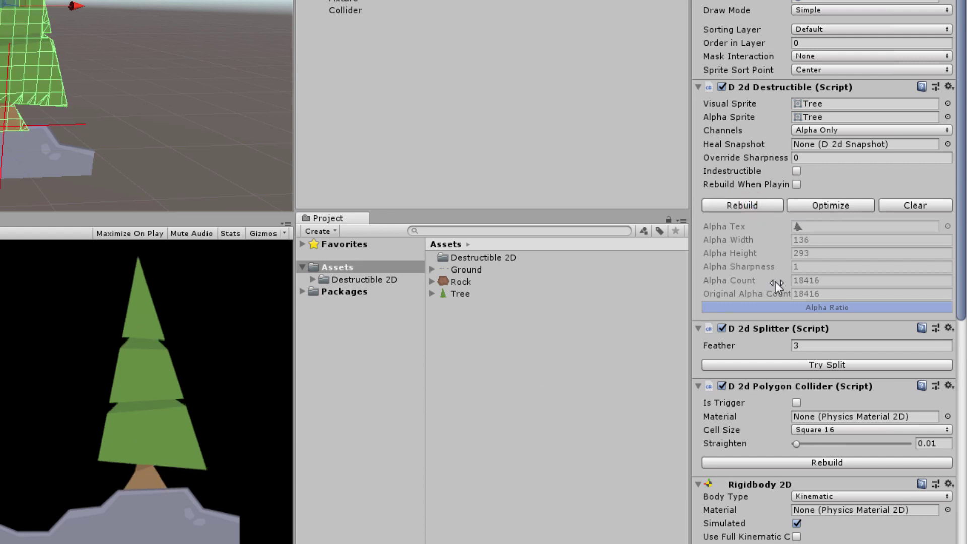
left_click(798, 205)
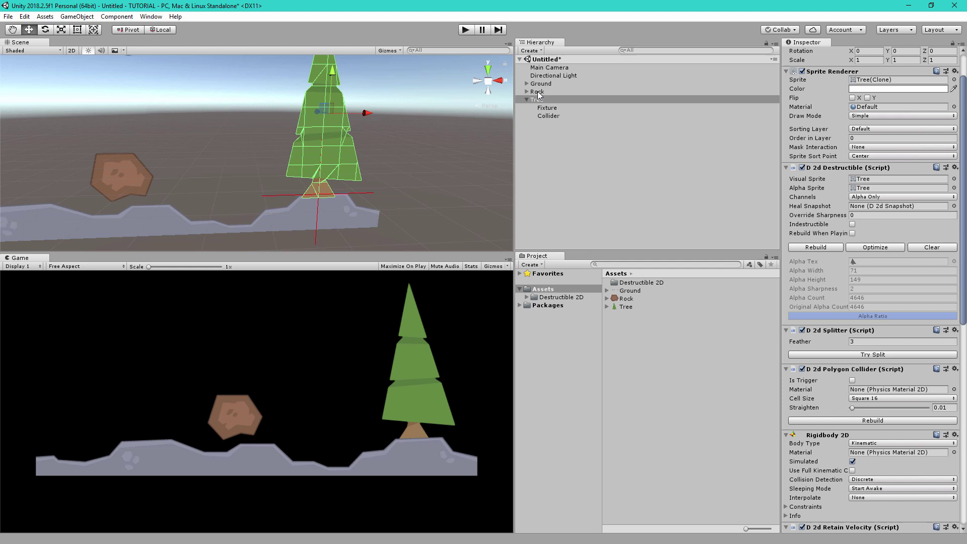
- Optimize the Rock's and the Ground's destructible textures, the ground shrinking to 407×38
left_click(538, 91)
left_click(875, 247)
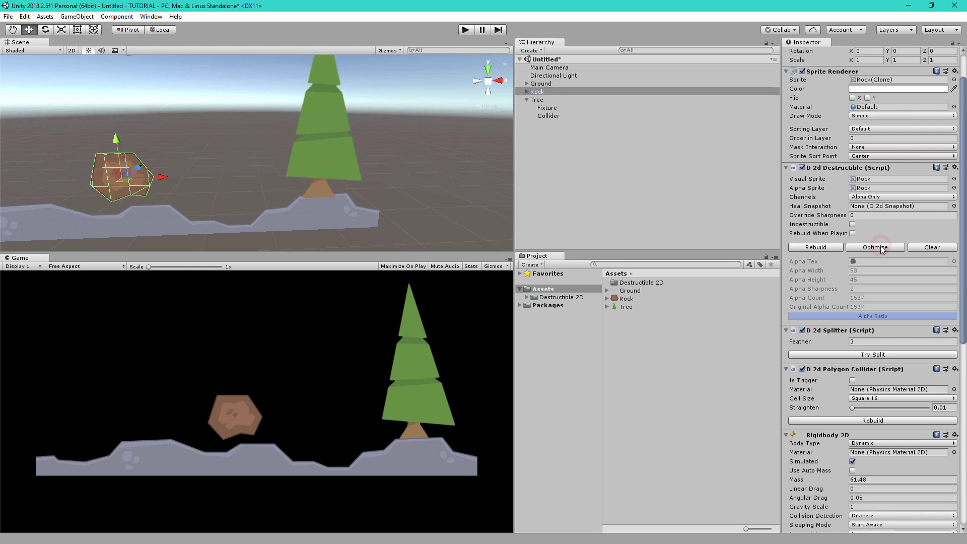
left_click(285, 223)
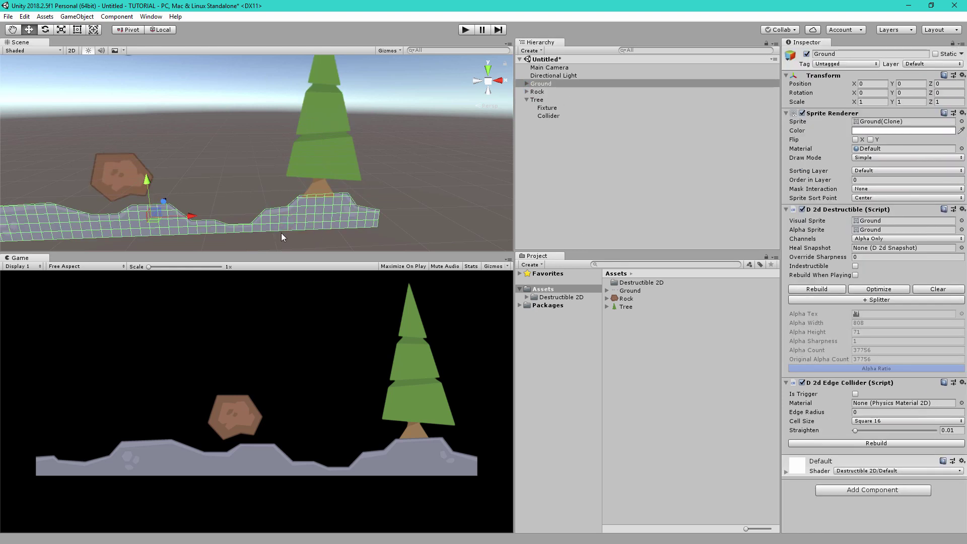
left_click(871, 290)
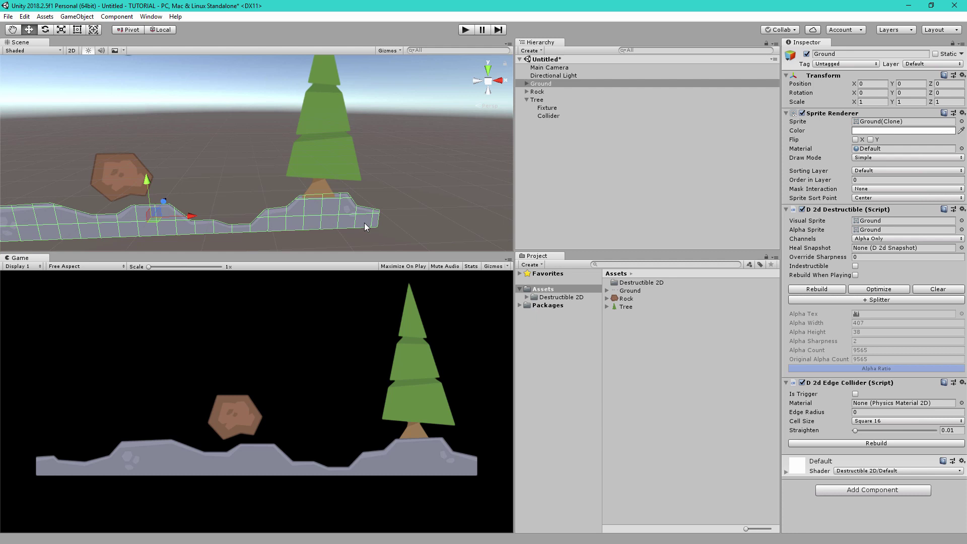
- Play the scene, explode the rock, carve ground holes, shatter the treetop, then stop
left_click(464, 30)
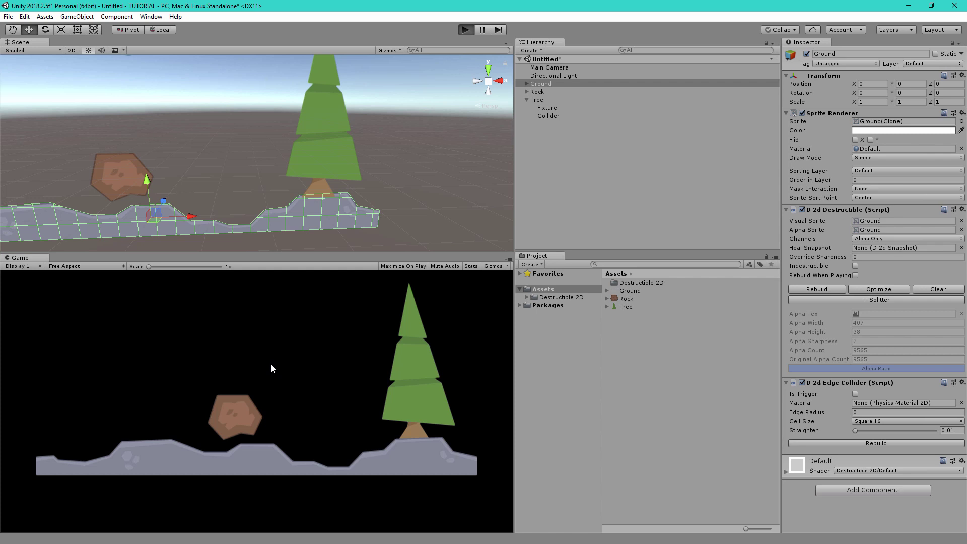
left_click(231, 429)
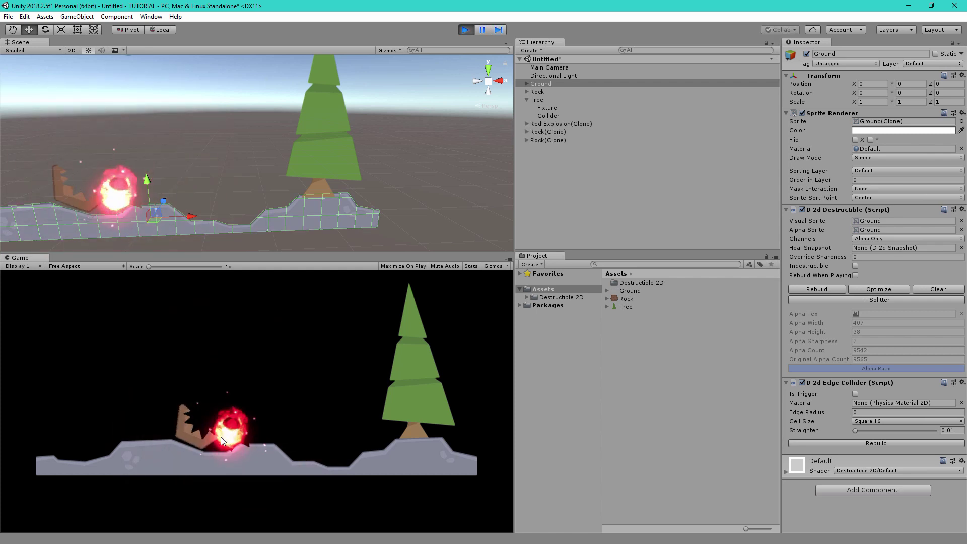
left_click(249, 448)
left_click(337, 463)
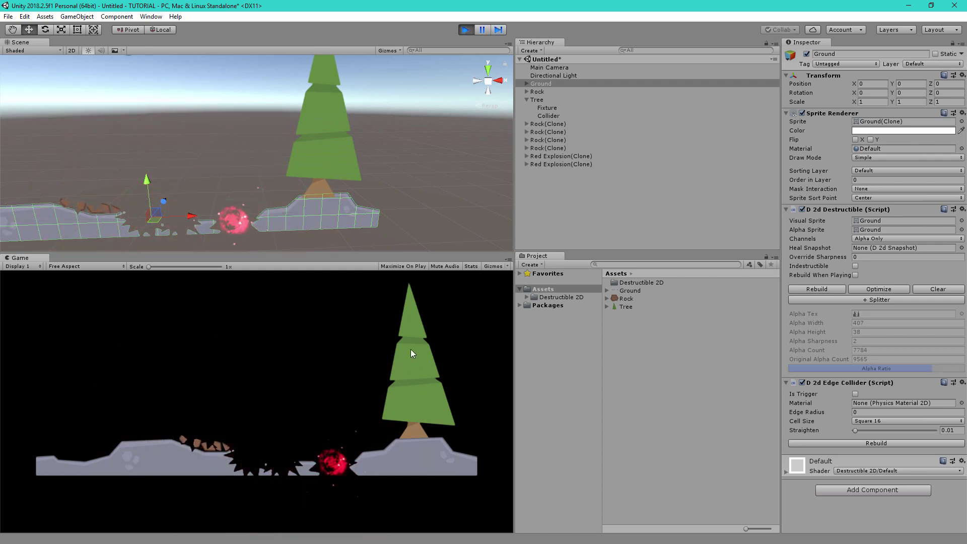
left_click(411, 353)
left_click(338, 432)
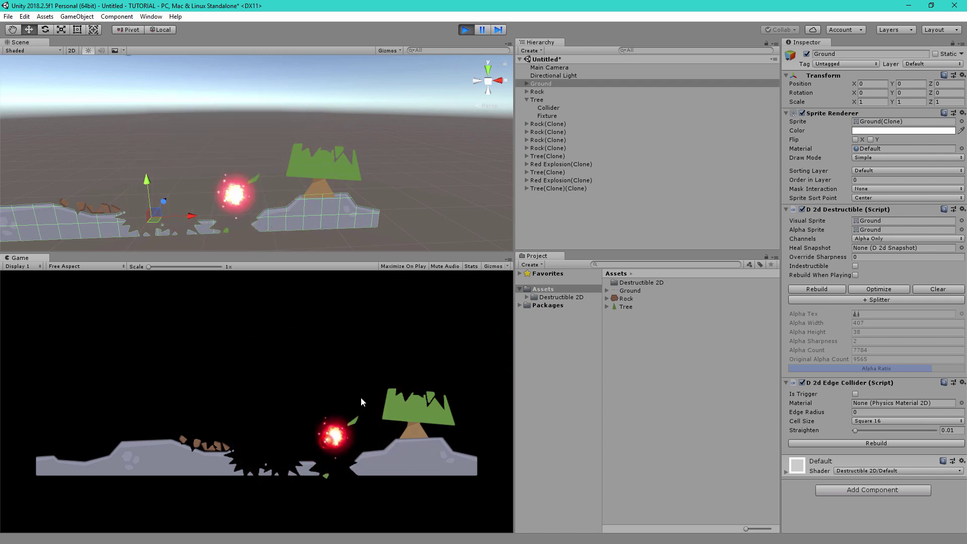
left_click(407, 398)
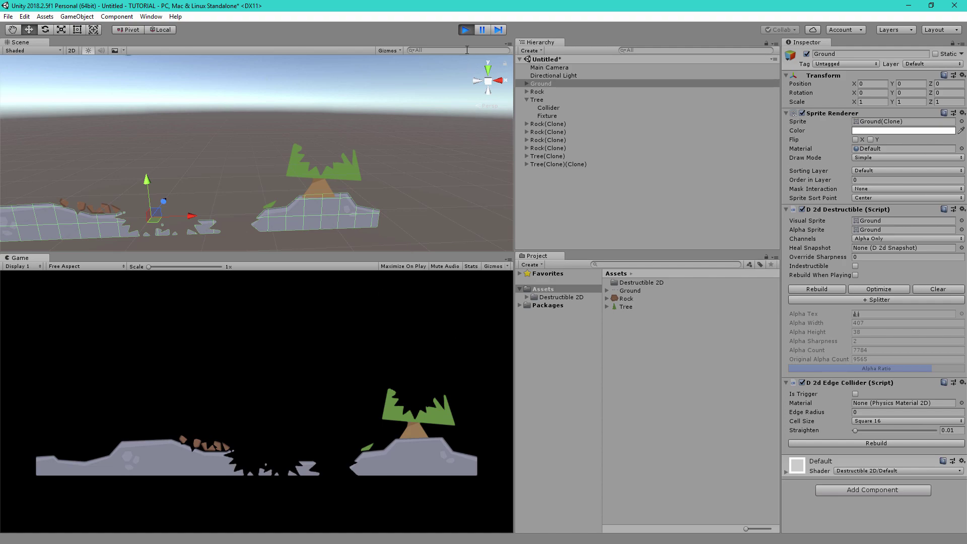
left_click(465, 30)
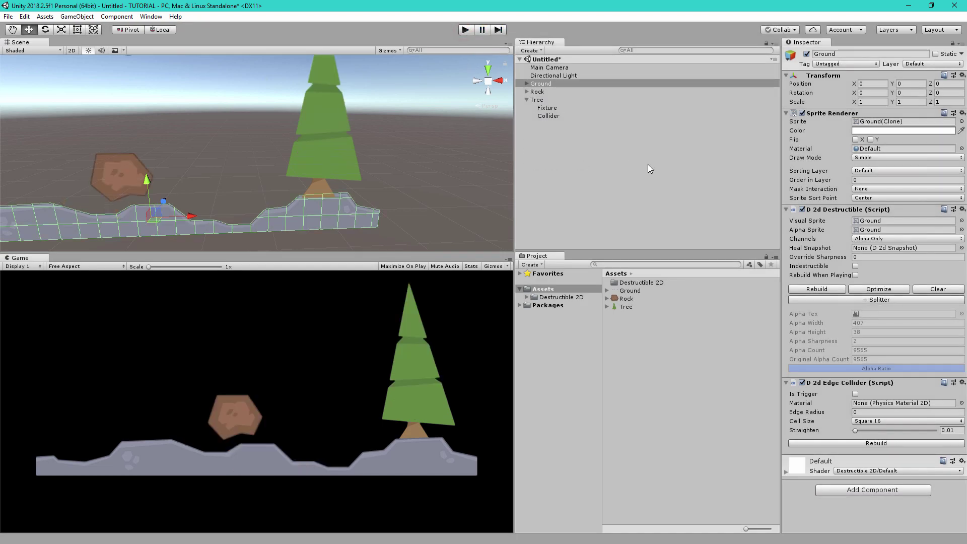